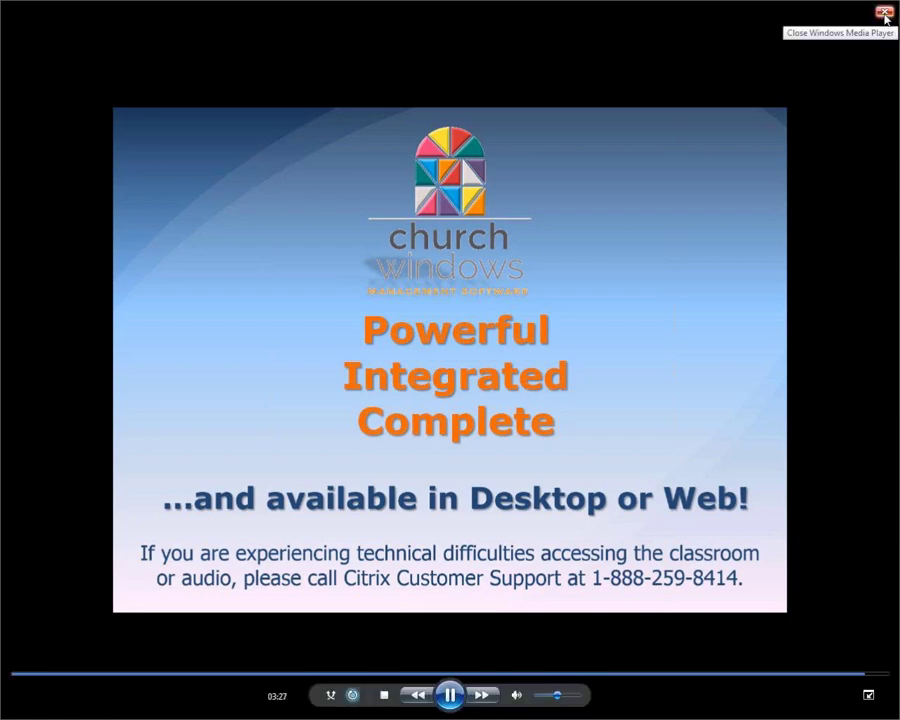
Close the Windows Media Player intro video to reveal the Church Windows 21.18.1 launcher
{"action": "left_click", "coordinate": [884, 14]}
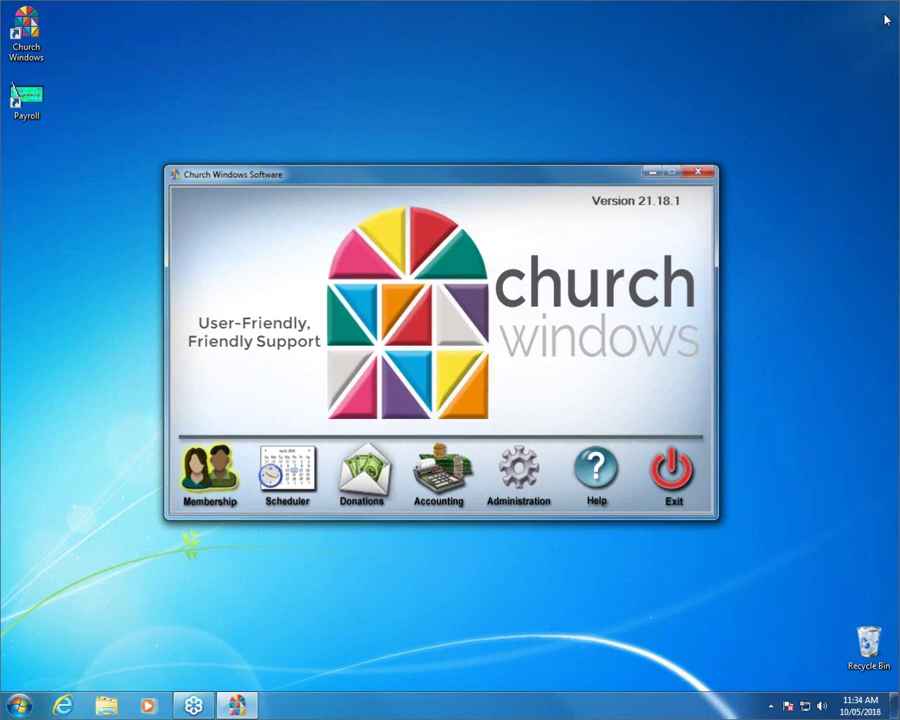
Open the Membership module and its Attendance Entry window from the Attendance tools
{"action": "left_click", "coordinate": [202, 482]}
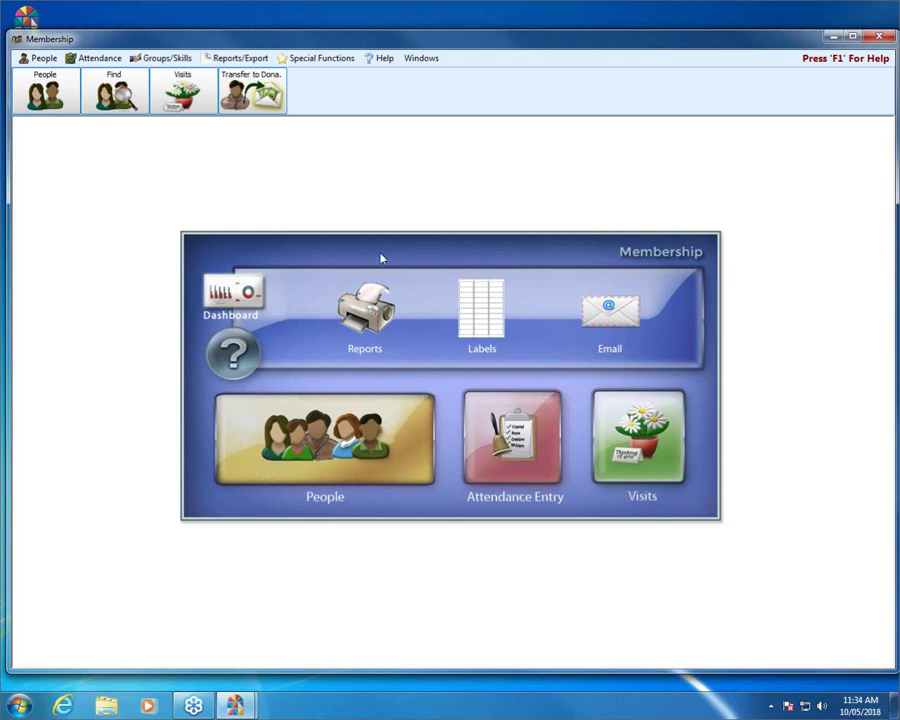
{"action": "left_click", "coordinate": [97, 61]}
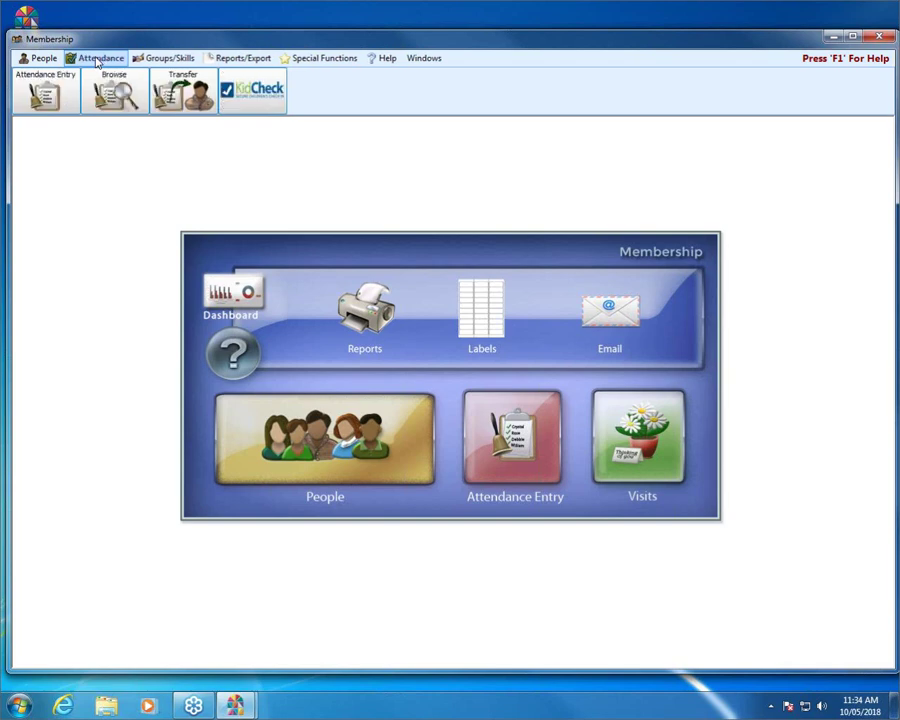
{"action": "left_click", "coordinate": [516, 465]}
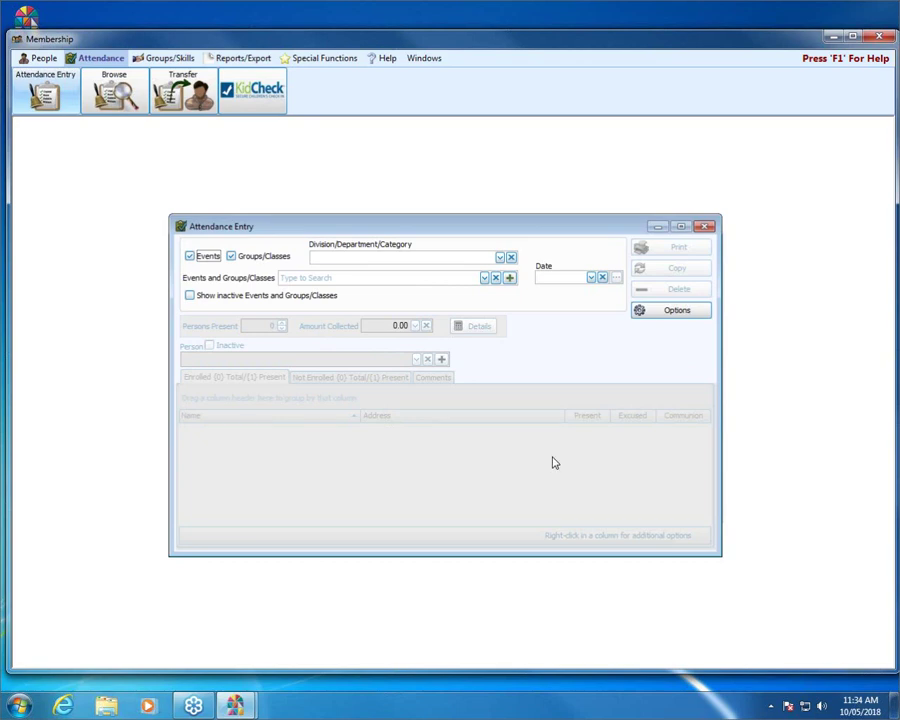
Limit the list to events only and choose CW - Contemporary Worship
{"action": "left_click", "coordinate": [484, 278]}
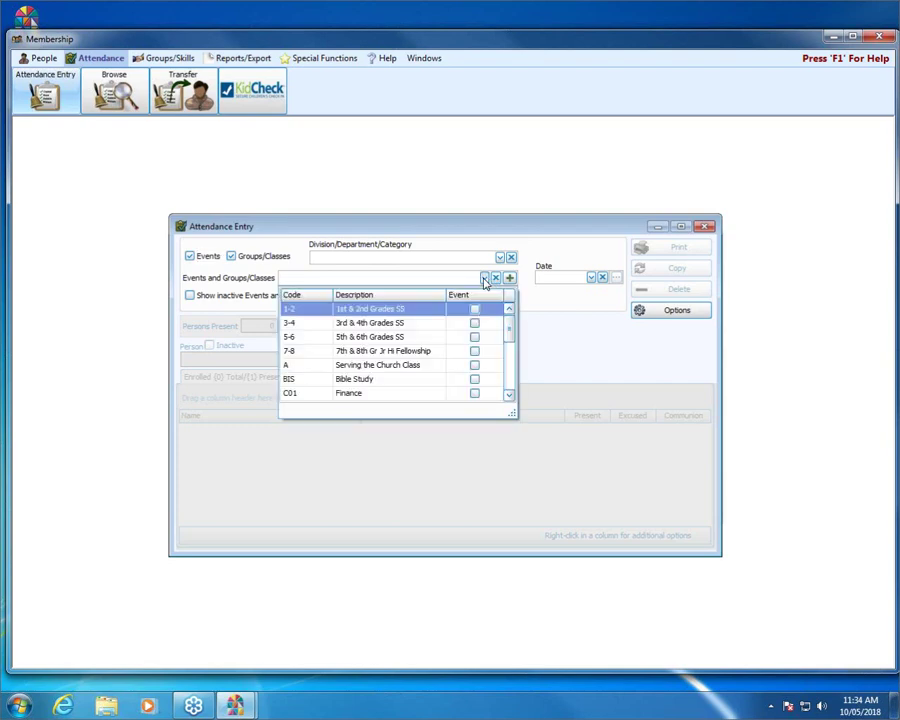
{"action": "left_click", "coordinate": [484, 278]}
{"action": "left_click", "coordinate": [259, 258]}
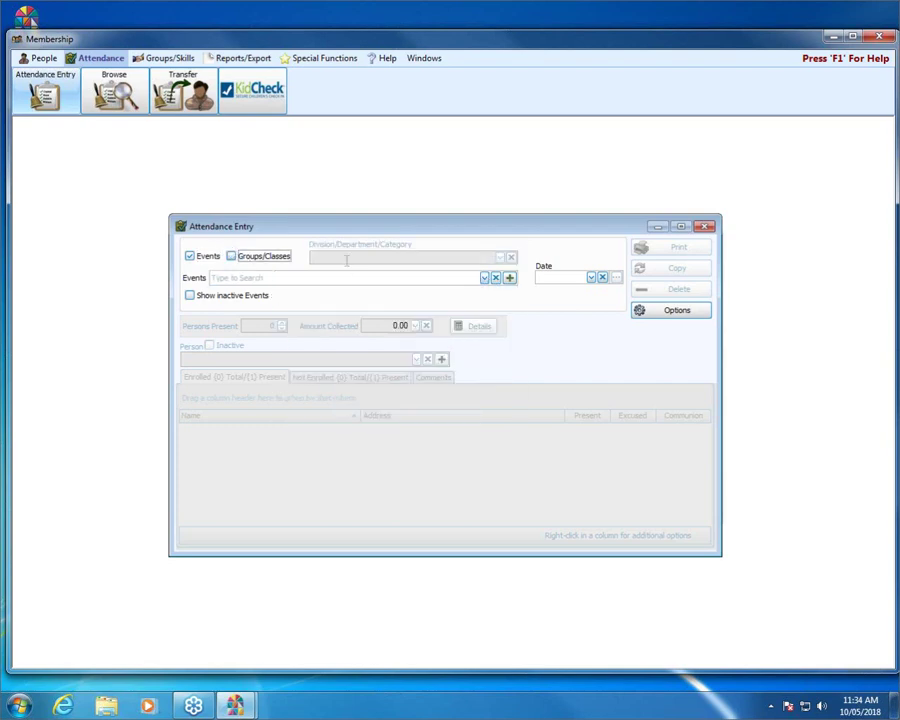
{"action": "left_click", "coordinate": [484, 278]}
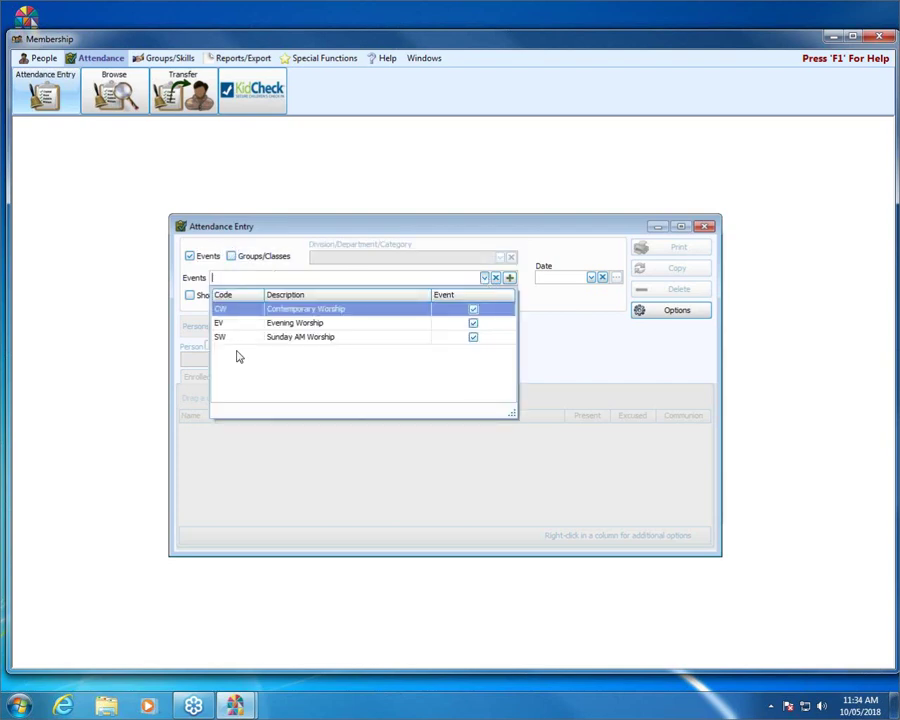
{"action": "left_click", "coordinate": [306, 312]}
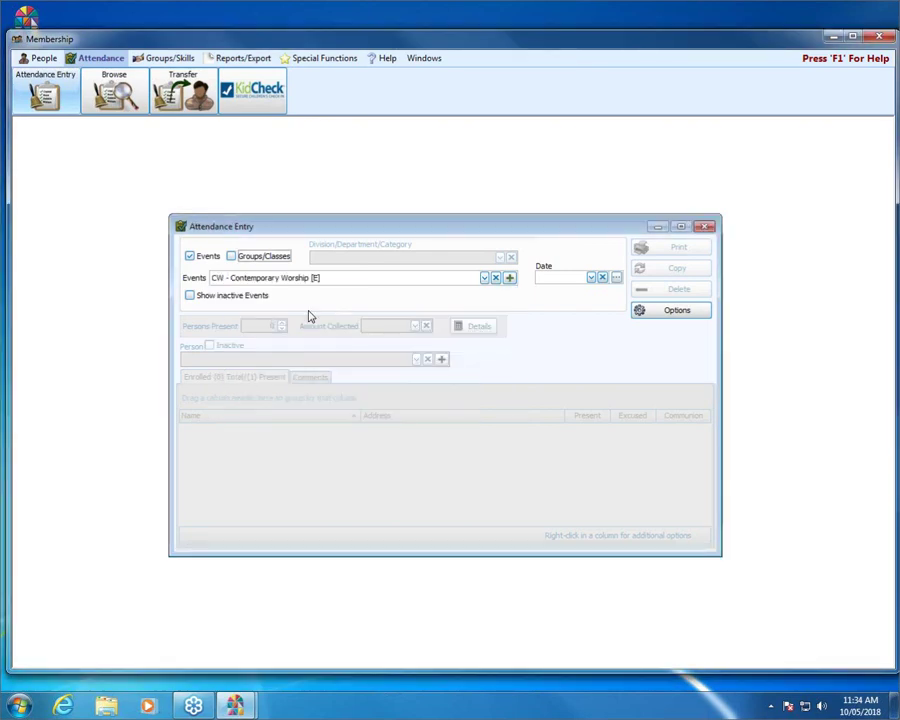
Set the attendance date to 01/07/2018 with the calendar picker
{"action": "left_click", "coordinate": [592, 278]}
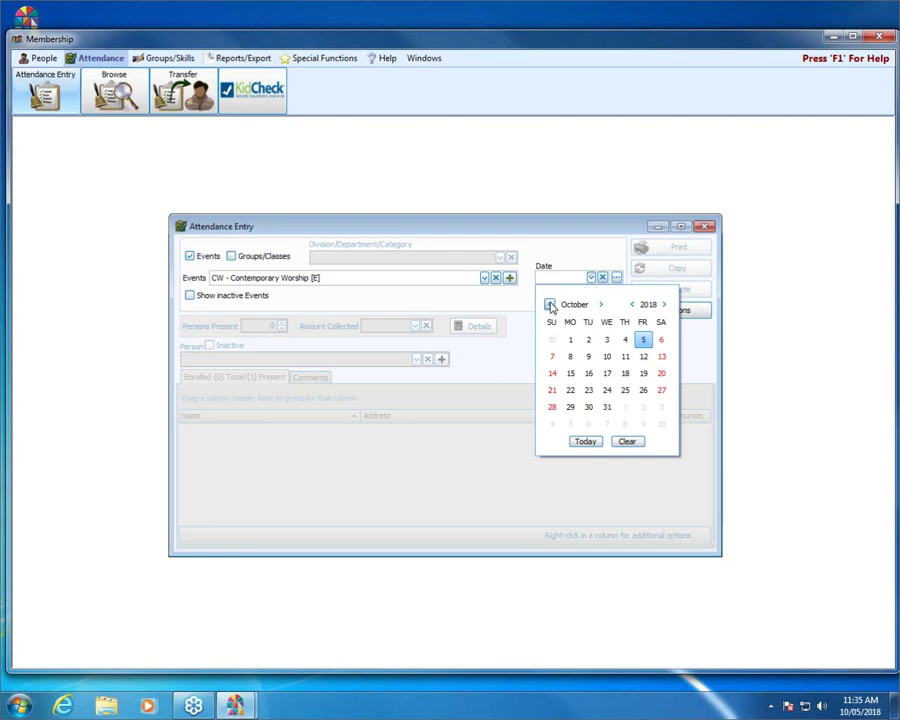
{"action": "left_click", "coordinate": [593, 279]}
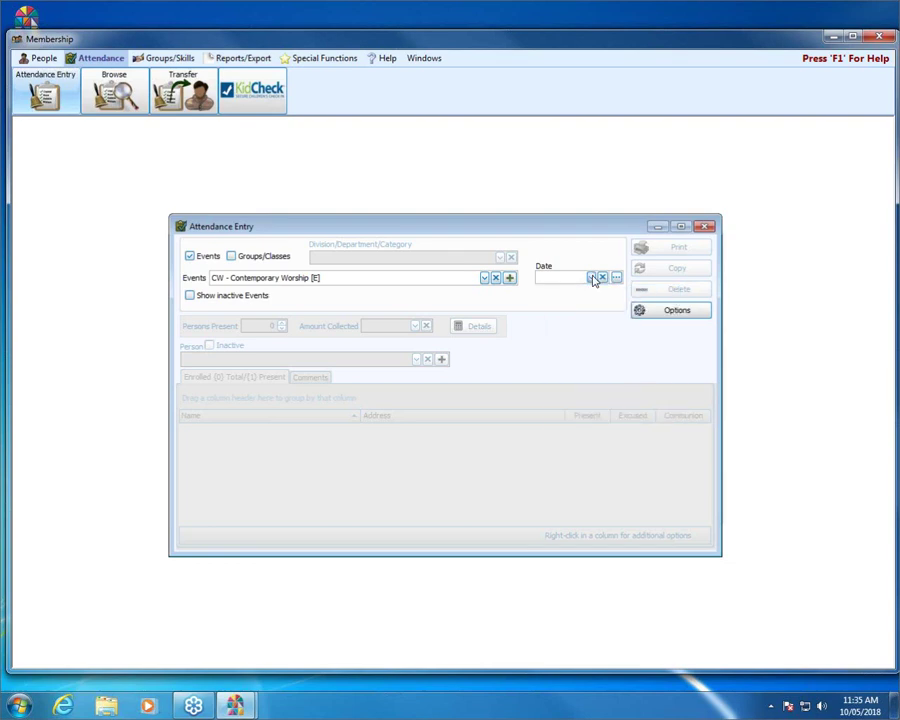
{"action": "type", "text": "01/05/2018"}
{"action": "left_click", "coordinate": [592, 278]}
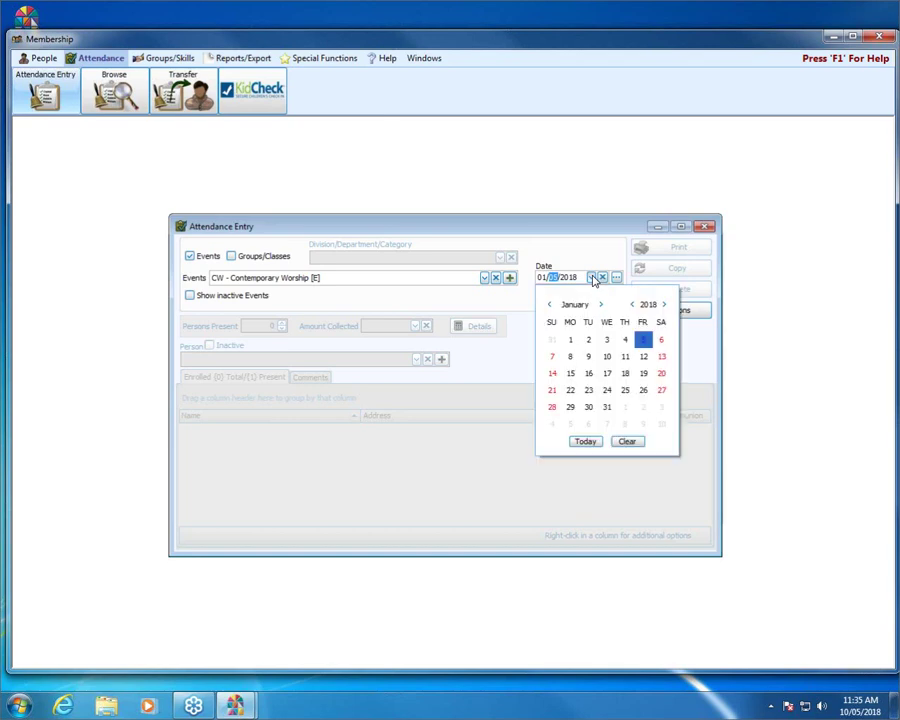
{"action": "left_click", "coordinate": [552, 357]}
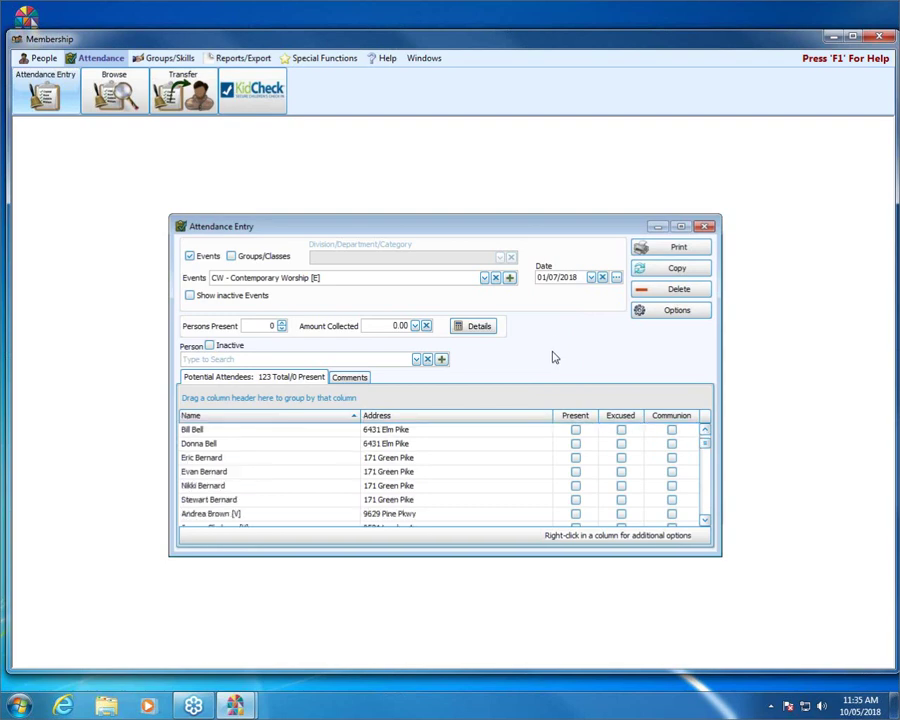
{"action": "left_click", "coordinate": [616, 278]}
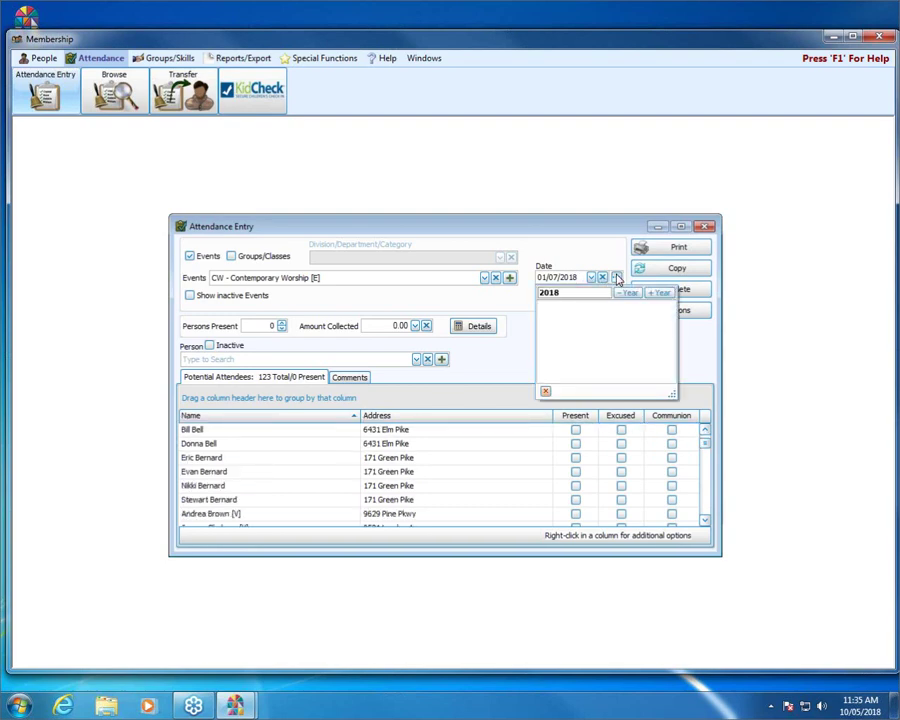
{"action": "left_click", "coordinate": [626, 292]}
{"action": "left_click", "coordinate": [624, 292]}
{"action": "left_click", "coordinate": [616, 278]}
{"action": "left_click", "coordinate": [591, 277]}
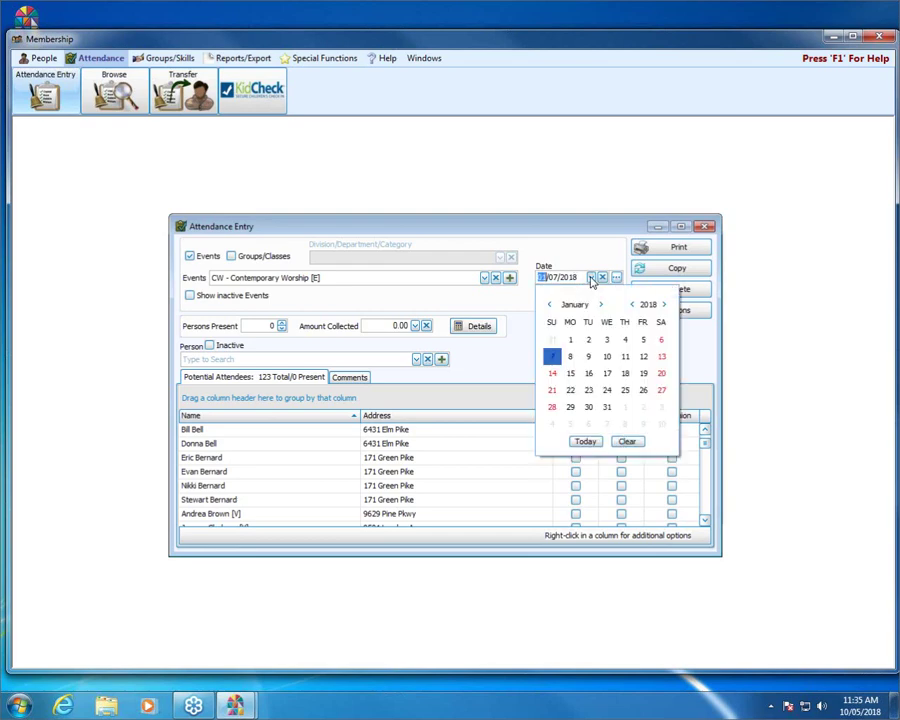
{"action": "left_click", "coordinate": [553, 356]}
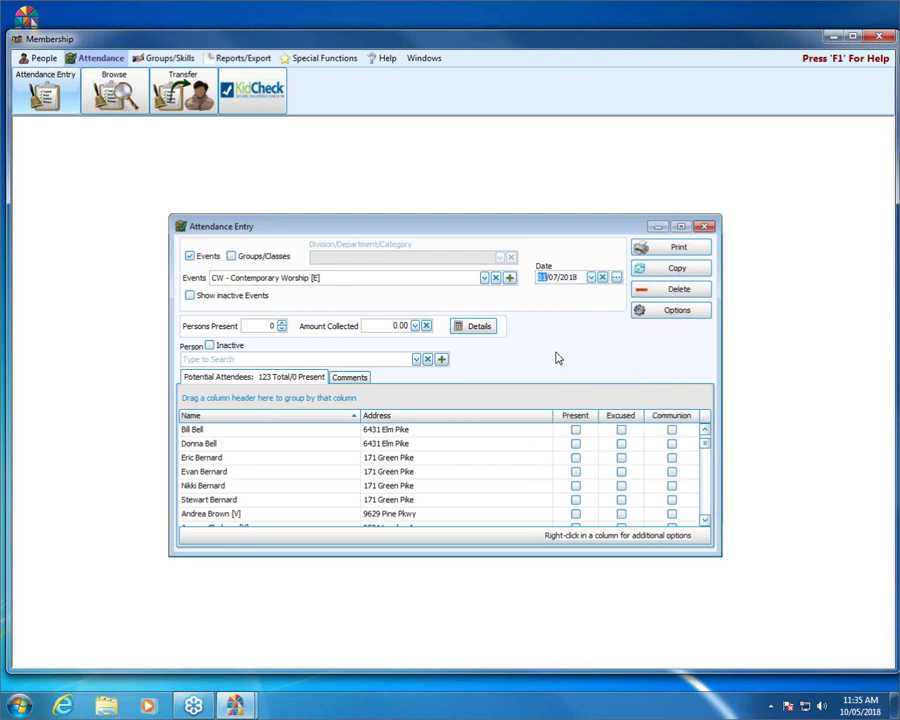
Mark the first several listed attendees present with Communion
{"action": "left_click", "coordinate": [671, 433]}
{"action": "left_click", "coordinate": [578, 432]}
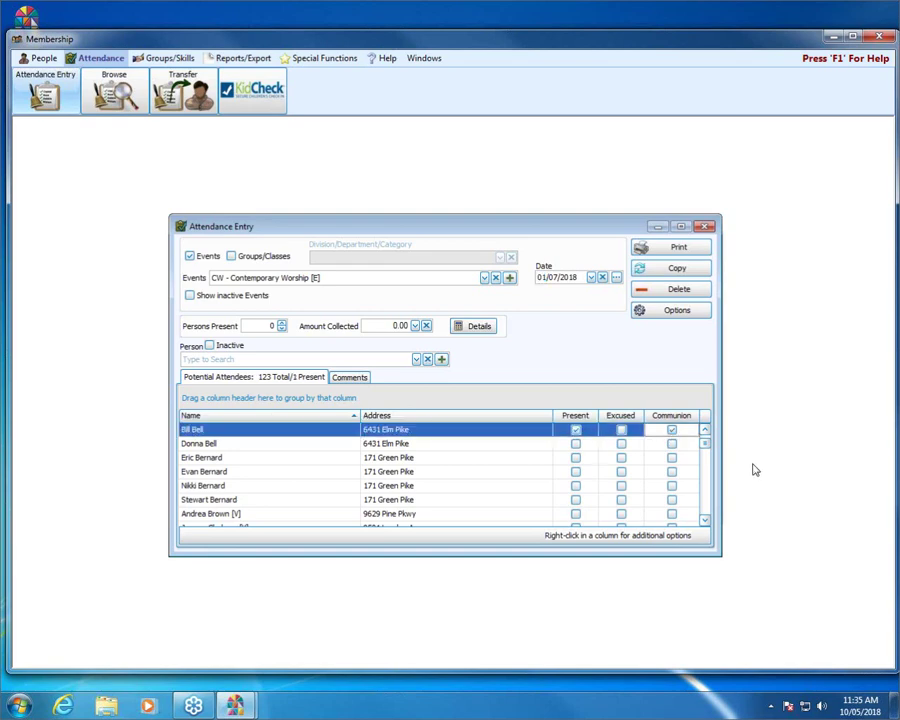
{"action": "left_click", "coordinate": [672, 472]}
{"action": "left_click", "coordinate": [672, 486]}
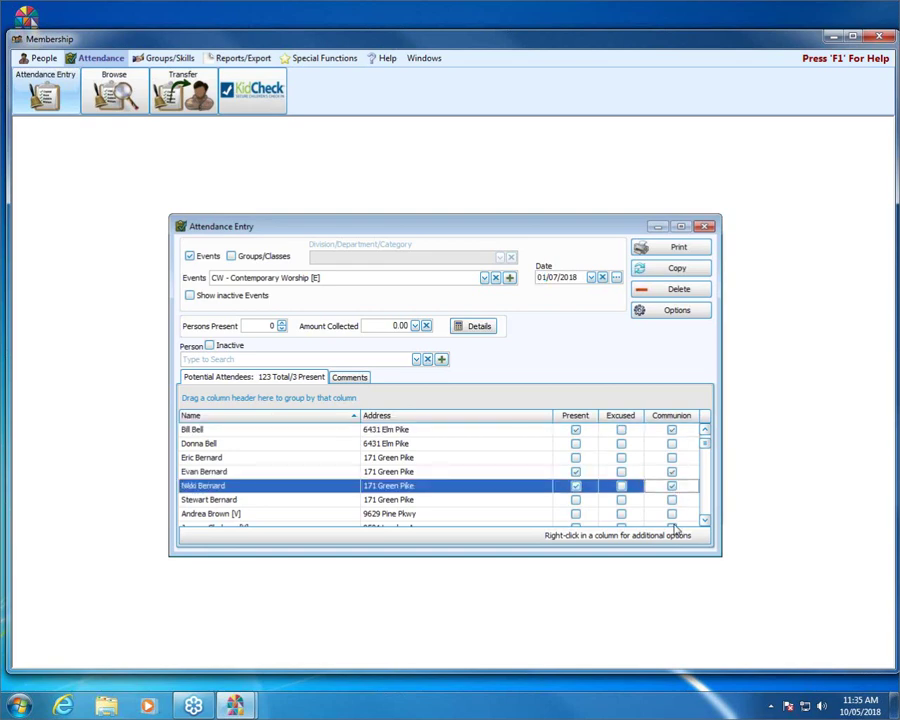
{"action": "left_click", "coordinate": [672, 514]}
{"action": "left_click", "coordinate": [705, 520]}
{"action": "scroll", "coordinate": [706, 520], "scroll_direction": "down", "scroll_amount": 1}
{"action": "left_click", "coordinate": [671, 499]}
{"action": "left_click", "coordinate": [672, 514]}
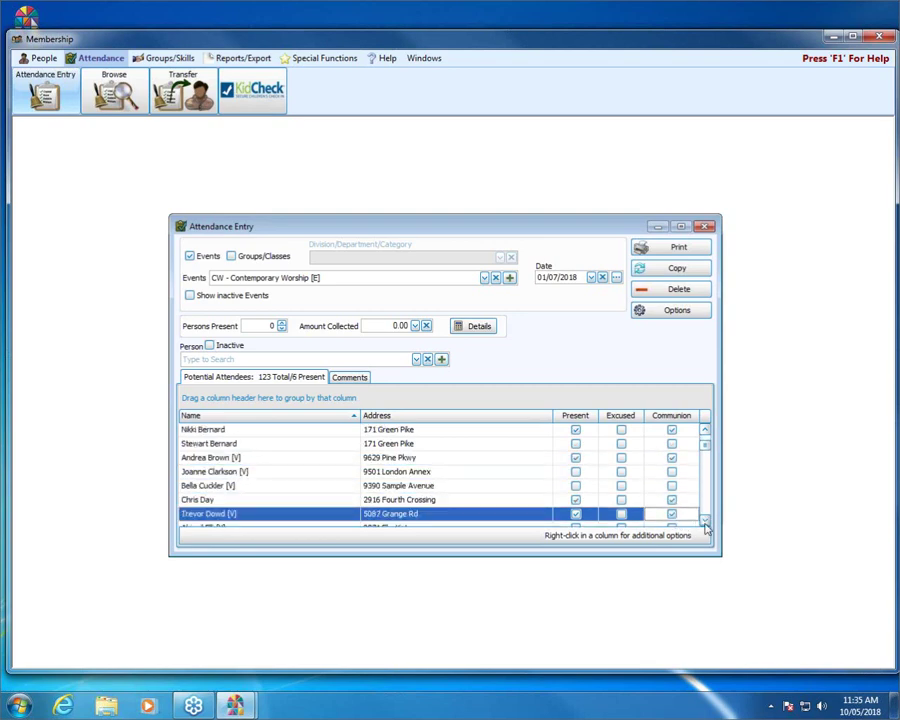
{"action": "scroll", "coordinate": [700, 522], "scroll_direction": "down", "scroll_amount": 1}
{"action": "left_click", "coordinate": [671, 500]}
{"action": "left_click", "coordinate": [672, 514]}
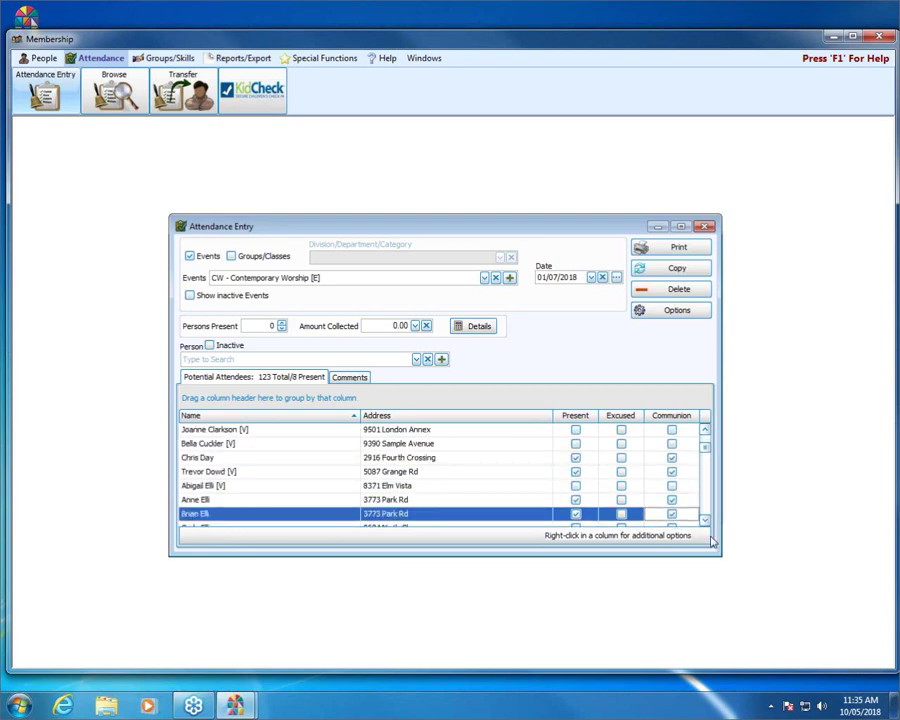
Mark more attendees present further down the list, reaching 15 of 123 present
{"action": "scroll", "coordinate": [704, 522], "scroll_direction": "down", "scroll_amount": 2}
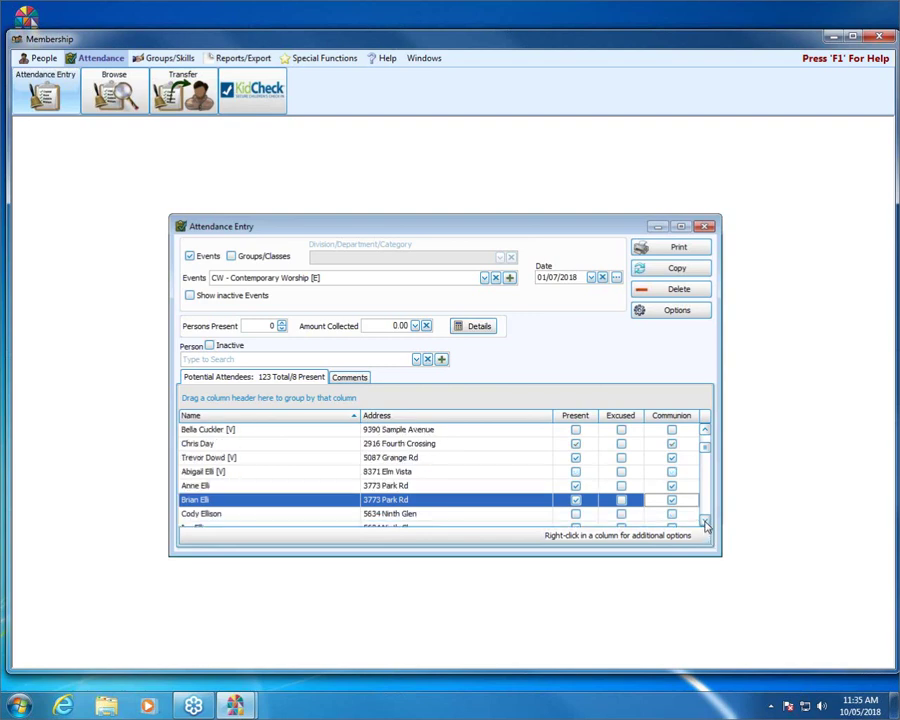
{"action": "left_click", "coordinate": [575, 485]}
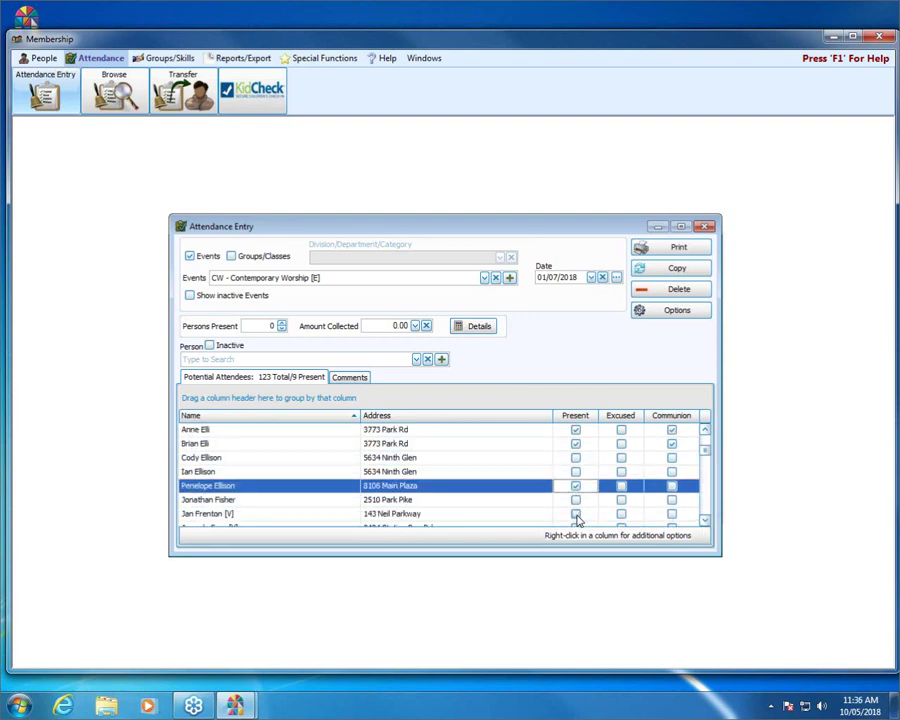
{"action": "left_click", "coordinate": [575, 513]}
{"action": "scroll", "coordinate": [577, 514], "scroll_direction": "down", "scroll_amount": 2}
{"action": "scroll", "coordinate": [577, 514], "scroll_direction": "down", "scroll_amount": 1}
{"action": "left_click", "coordinate": [575, 513]}
{"action": "left_click", "coordinate": [575, 457]}
{"action": "scroll", "coordinate": [577, 480], "scroll_direction": "down", "scroll_amount": 2}
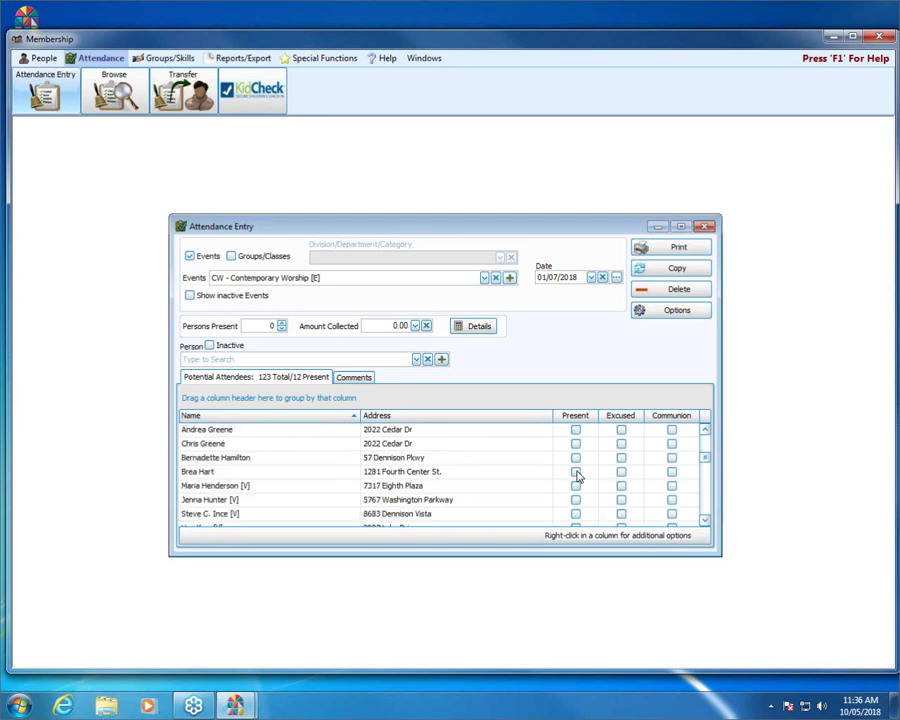
{"action": "left_click", "coordinate": [575, 499]}
{"action": "left_click", "coordinate": [575, 513]}
{"action": "scroll", "coordinate": [577, 514], "scroll_direction": "down", "scroll_amount": 2}
{"action": "left_click", "coordinate": [575, 514]}
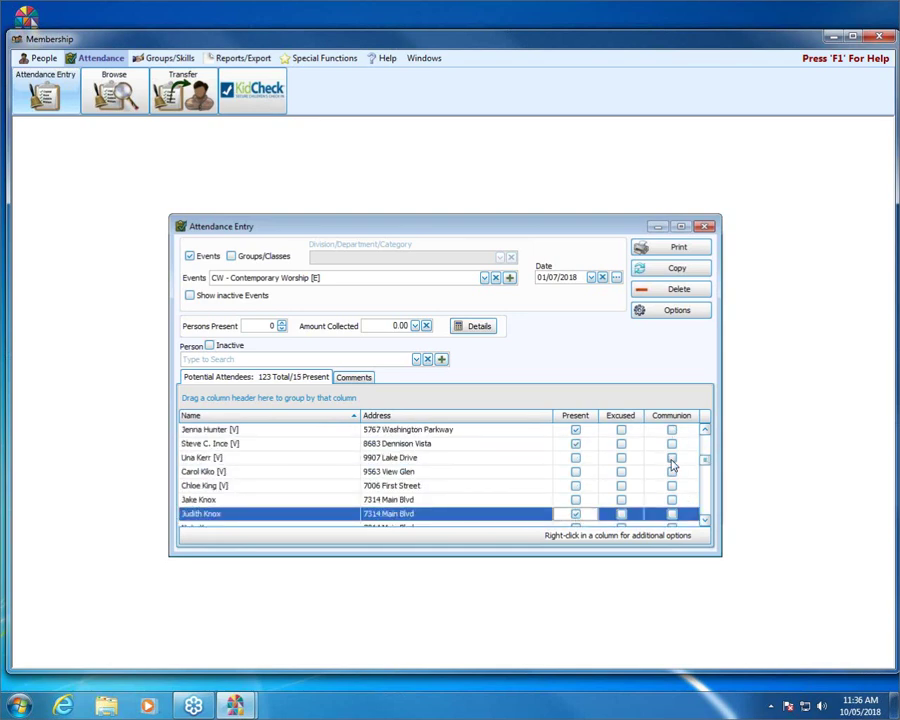
Check Communion for everyone marked present using the Communion column's right-click menu
{"action": "right_click", "coordinate": [672, 446]}
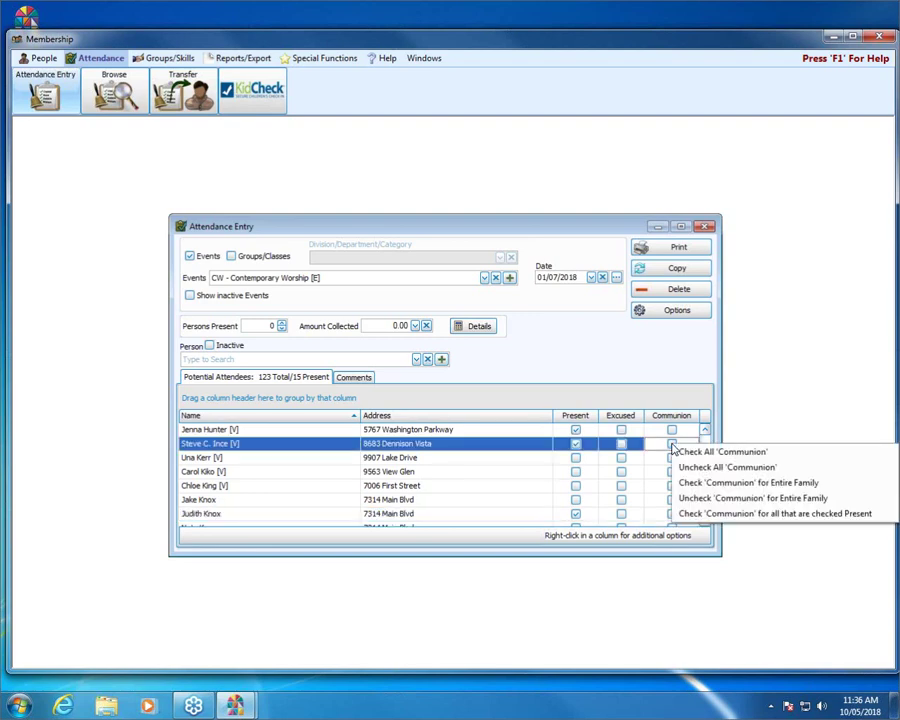
{"action": "left_click", "coordinate": [758, 515]}
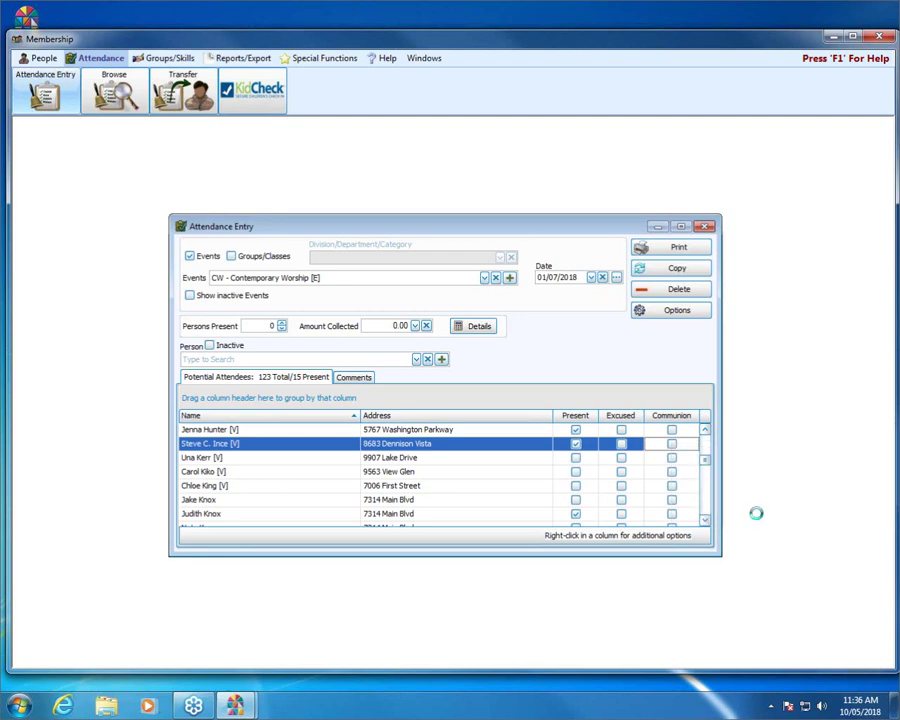
{"action": "left_click", "coordinate": [575, 430]}
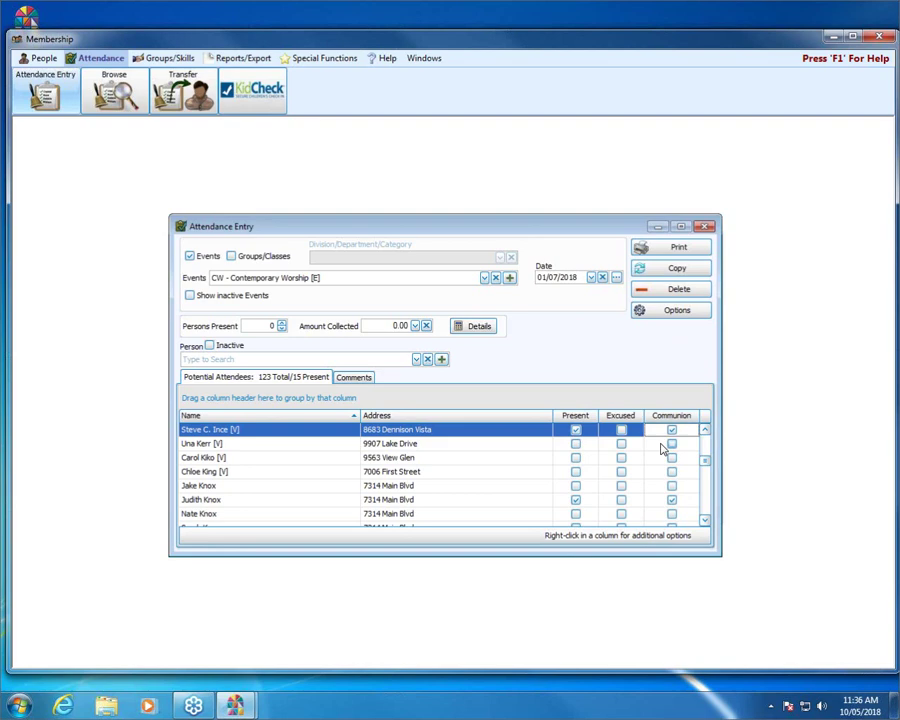
{"action": "scroll", "coordinate": [656, 451], "scroll_direction": "down", "scroll_amount": 3}
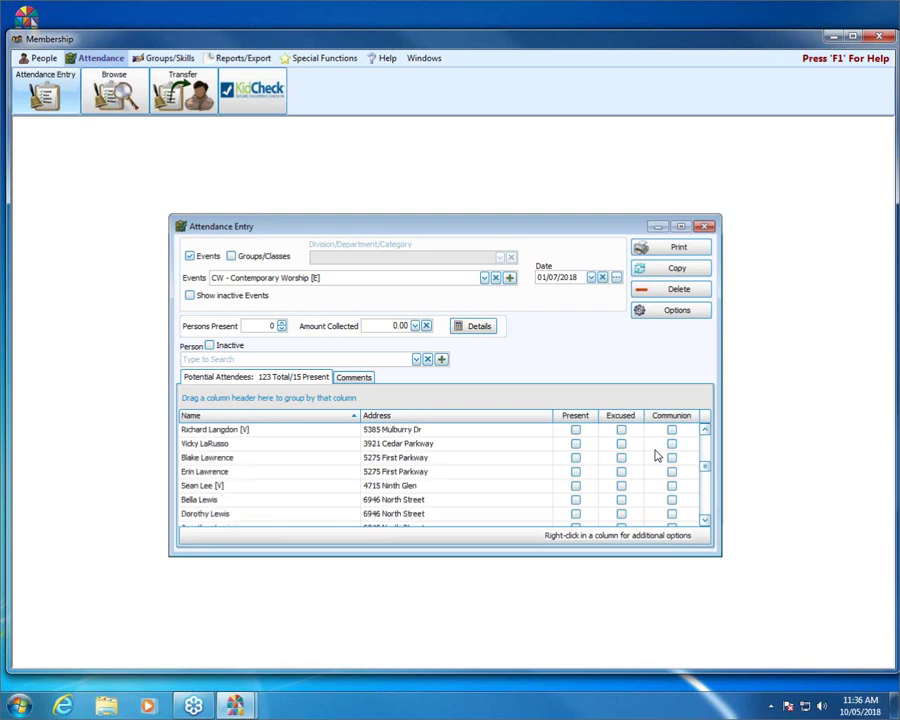
{"action": "scroll", "coordinate": [684, 486], "scroll_direction": "down", "scroll_amount": 1}
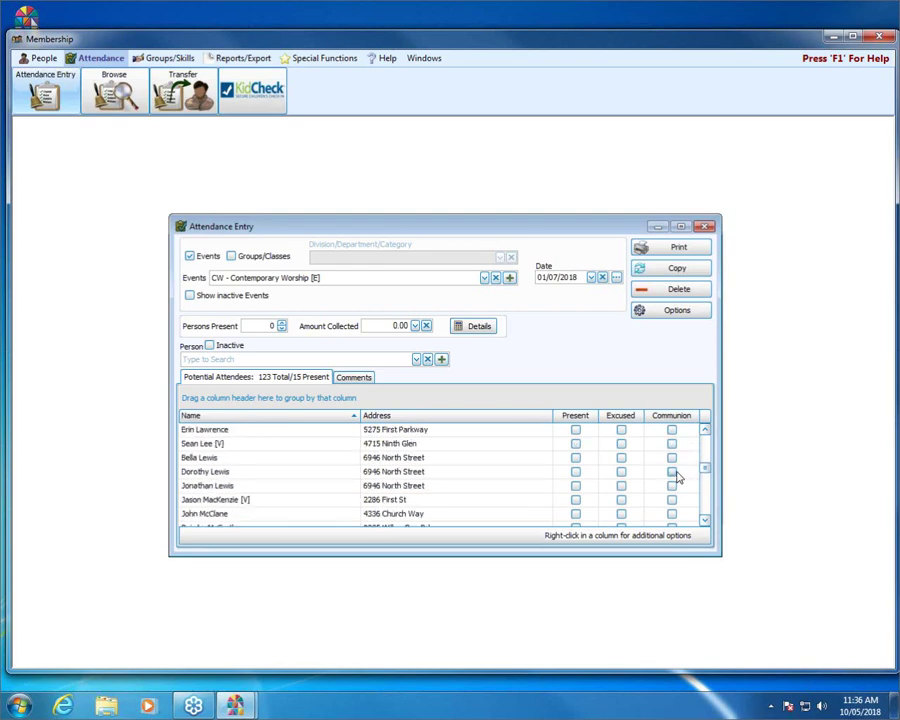
Check Communion for an entire family, then Check All for every attendee
{"action": "right_click", "coordinate": [675, 461]}
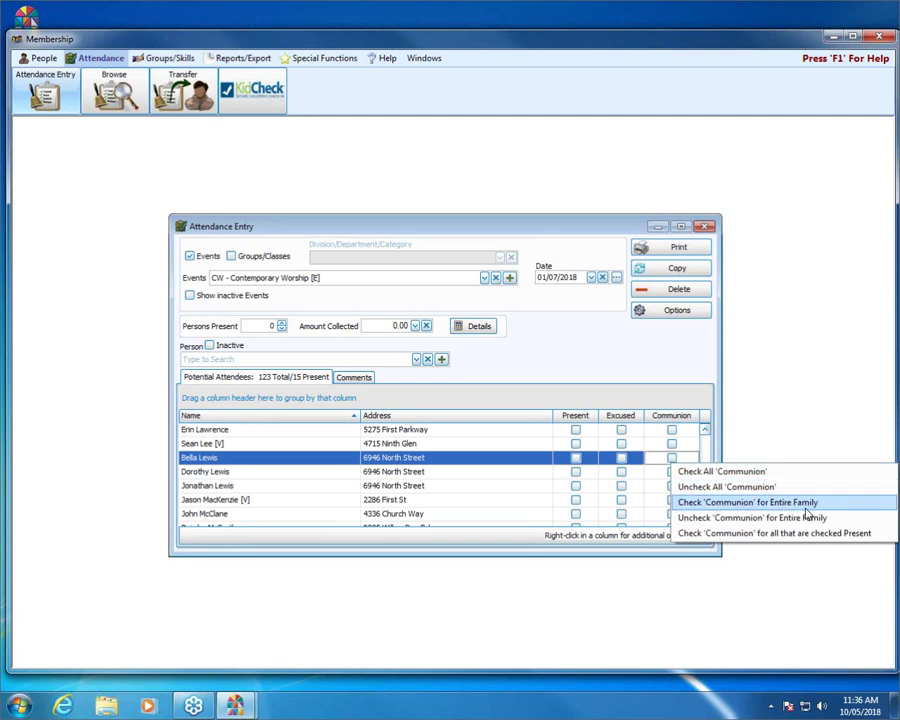
{"action": "left_click", "coordinate": [745, 502]}
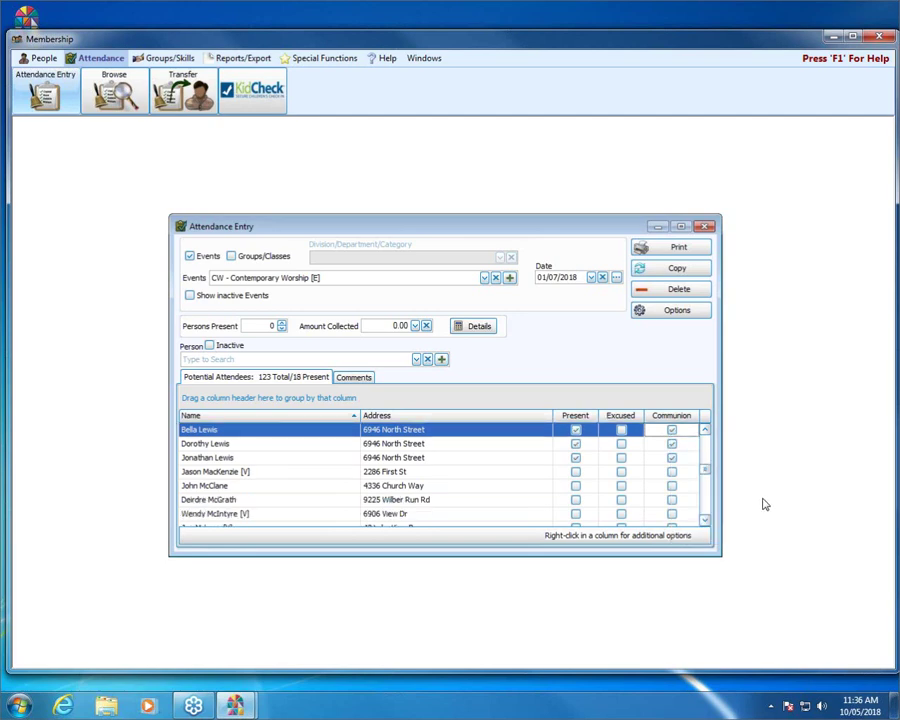
{"action": "right_click", "coordinate": [679, 499]}
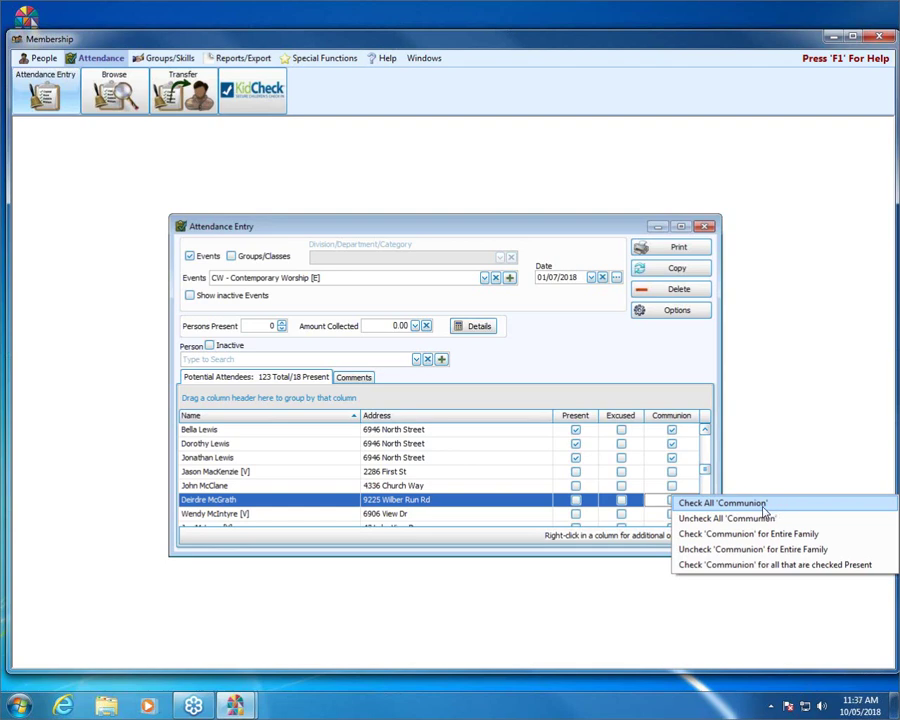
{"action": "left_click", "coordinate": [722, 503]}
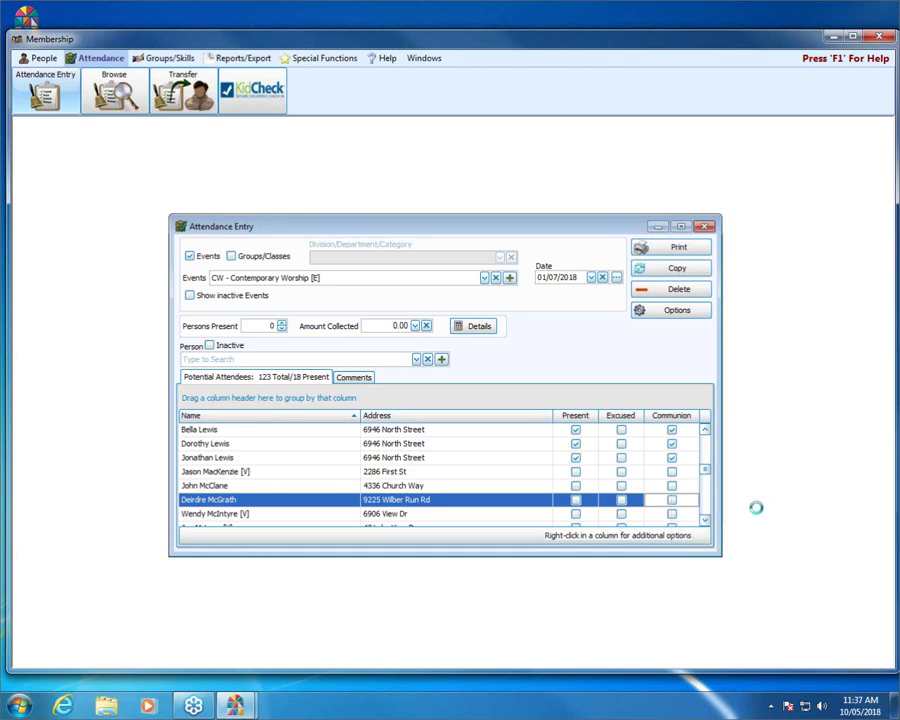
Clear Communion for five individual attendees
{"action": "left_click", "coordinate": [671, 473]}
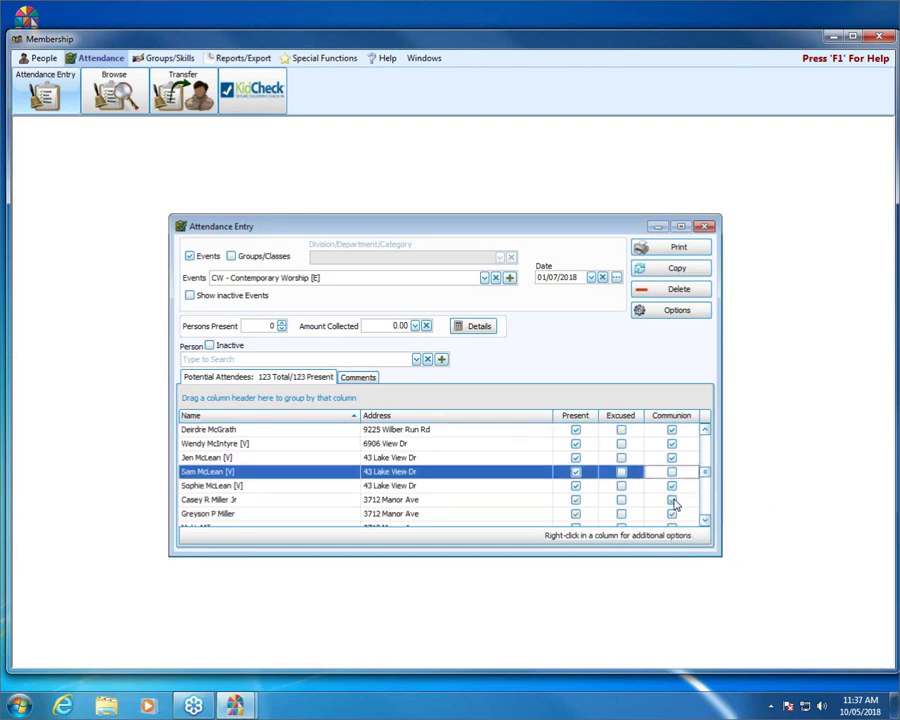
{"action": "left_click", "coordinate": [672, 513]}
{"action": "left_click", "coordinate": [672, 506]}
{"action": "left_click", "coordinate": [672, 510]}
{"action": "left_click", "coordinate": [672, 514]}
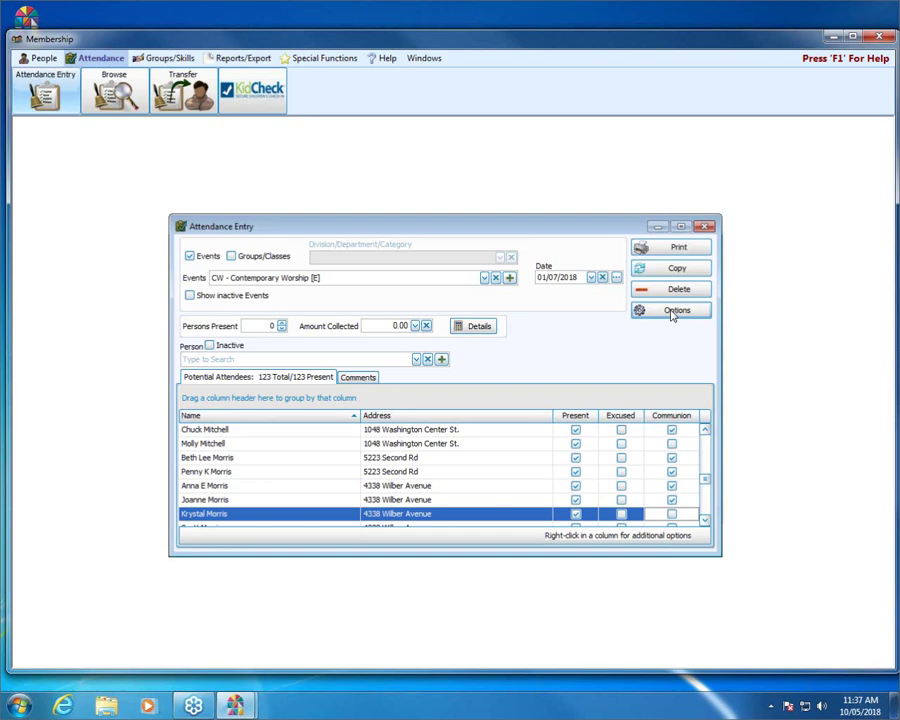
In Attendance Options, track Communion for events only and excused absences for groups/classes only
{"action": "left_click", "coordinate": [674, 313]}
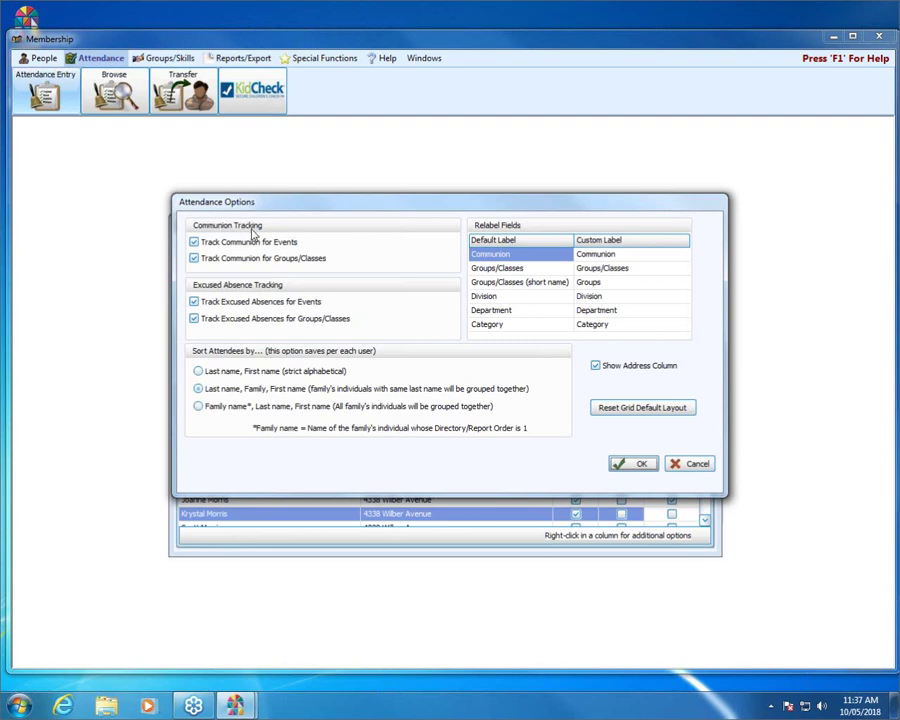
{"action": "left_click", "coordinate": [195, 243]}
{"action": "left_click", "coordinate": [194, 243]}
{"action": "left_click", "coordinate": [194, 243]}
{"action": "left_click", "coordinate": [194, 258]}
{"action": "left_click", "coordinate": [194, 244]}
{"action": "left_click", "coordinate": [194, 243]}
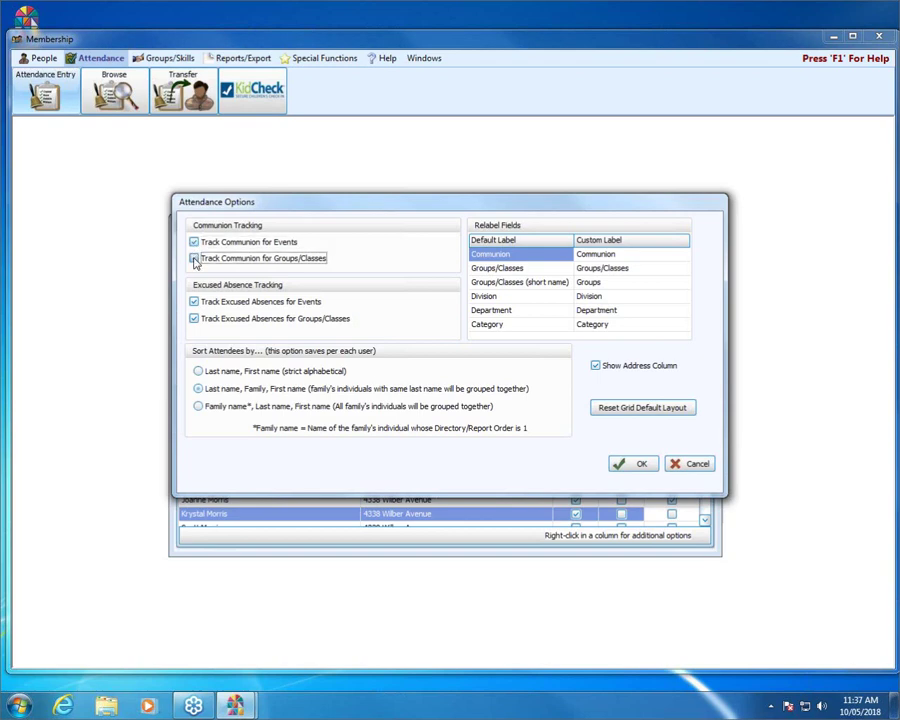
{"action": "left_click", "coordinate": [195, 259]}
{"action": "left_click", "coordinate": [210, 260]}
{"action": "left_click", "coordinate": [194, 303]}
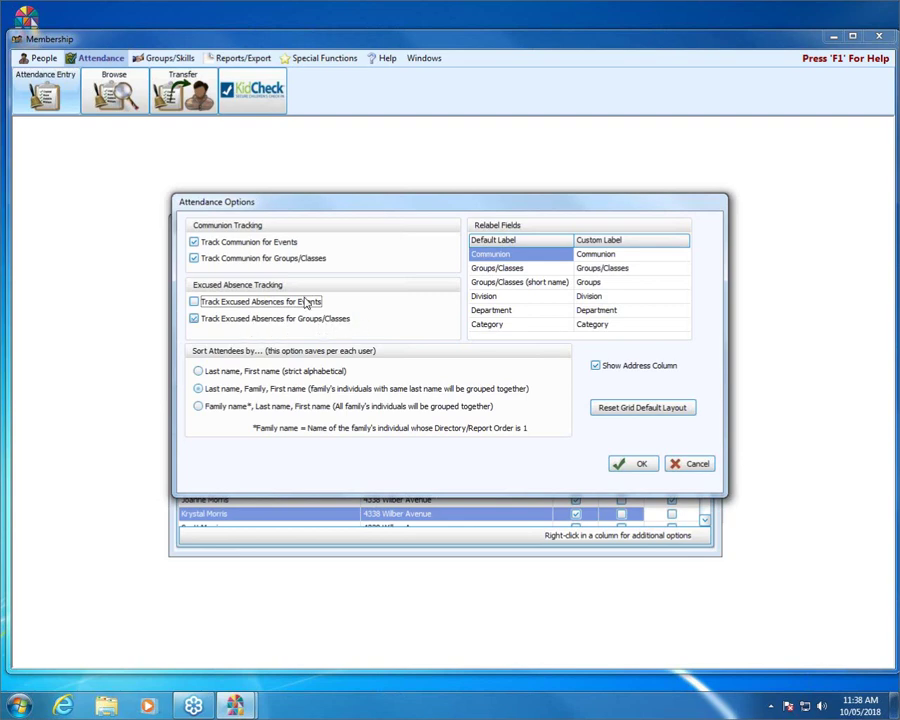
{"action": "left_click", "coordinate": [214, 262]}
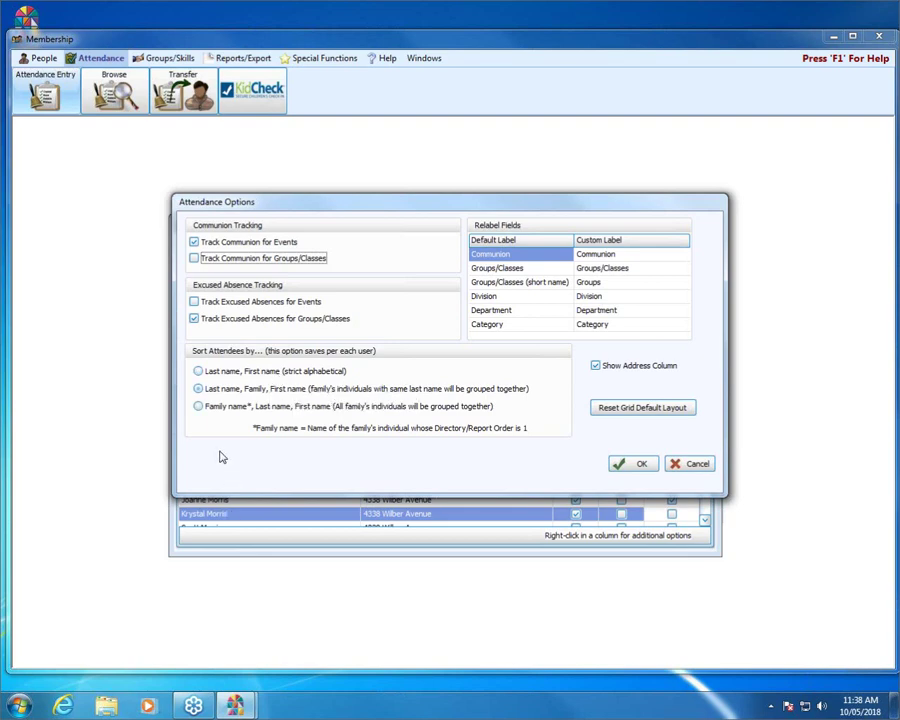
Choose the 'Last name, First name (strict alphabetical)' attendee sort order
{"action": "left_click_drag", "start_coordinate": [372, 208], "coordinate": [358, 82]}
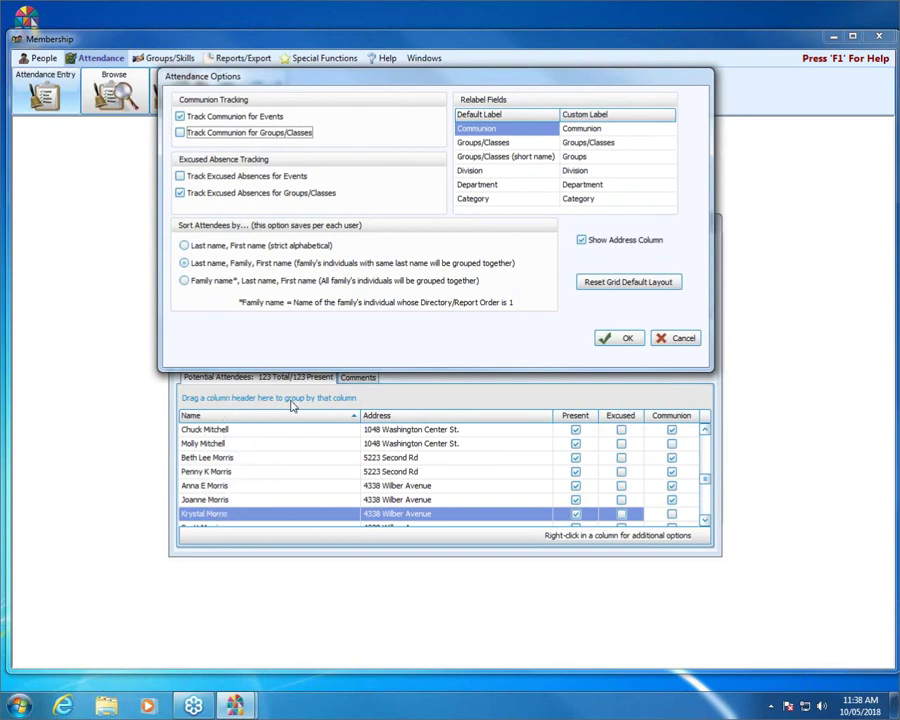
{"action": "left_click_drag", "start_coordinate": [331, 82], "coordinate": [327, 217]}
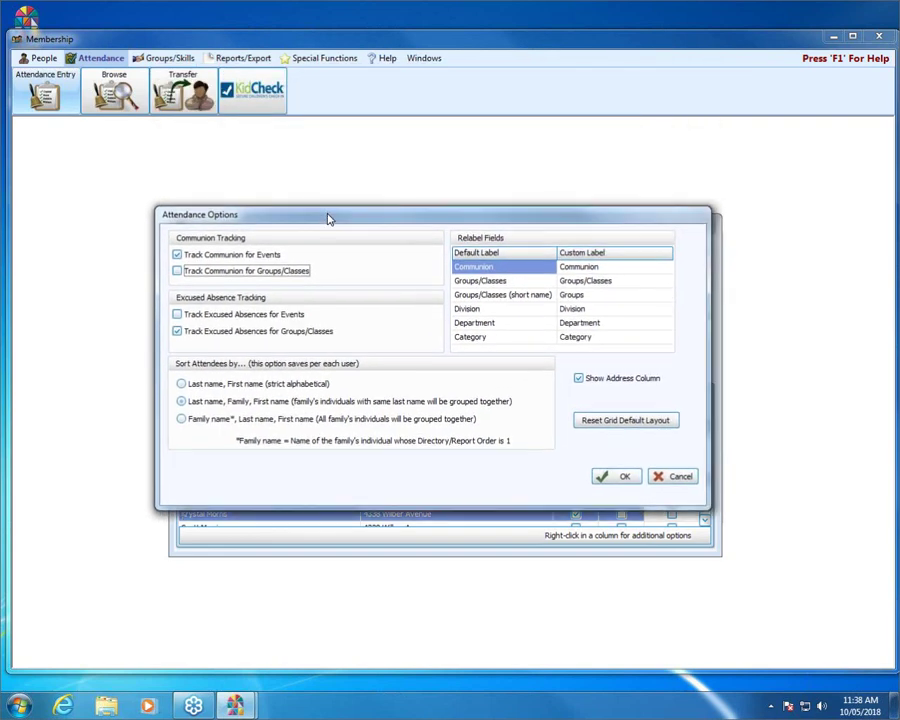
{"action": "left_click", "coordinate": [210, 388]}
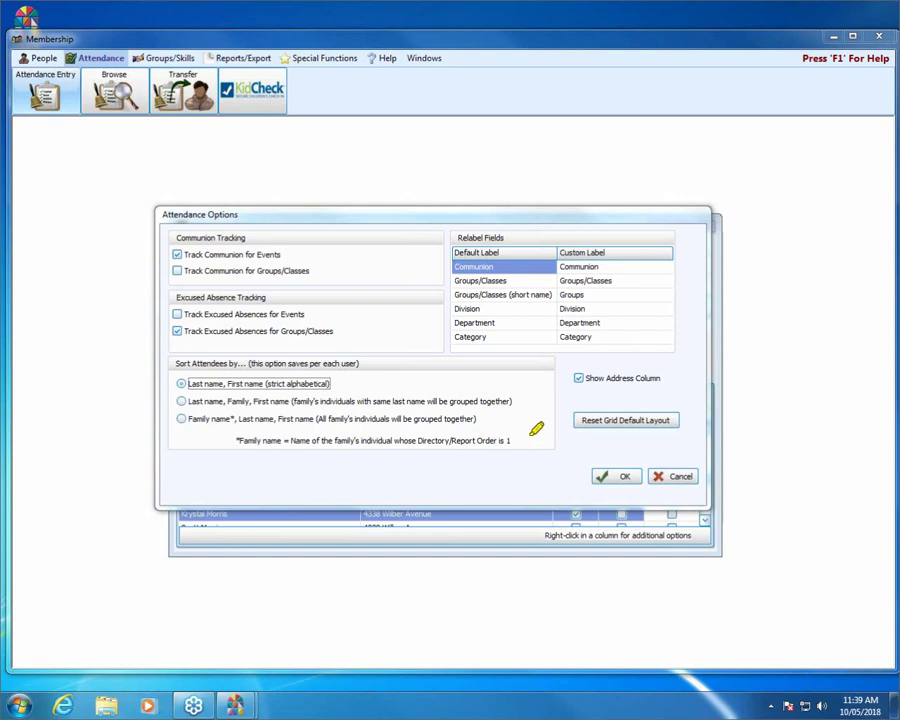
{"action": "mouse_move", "coordinate": [537, 428]}
{"action": "left_mouse_down"}
{"action": "mouse_move", "coordinate": [249, 419]}
{"action": "mouse_move", "coordinate": [225, 440]}
{"action": "mouse_move", "coordinate": [470, 456]}
{"action": "mouse_move", "coordinate": [530, 452]}
{"action": "mouse_move", "coordinate": [527, 427]}
{"action": "left_mouse_up"}
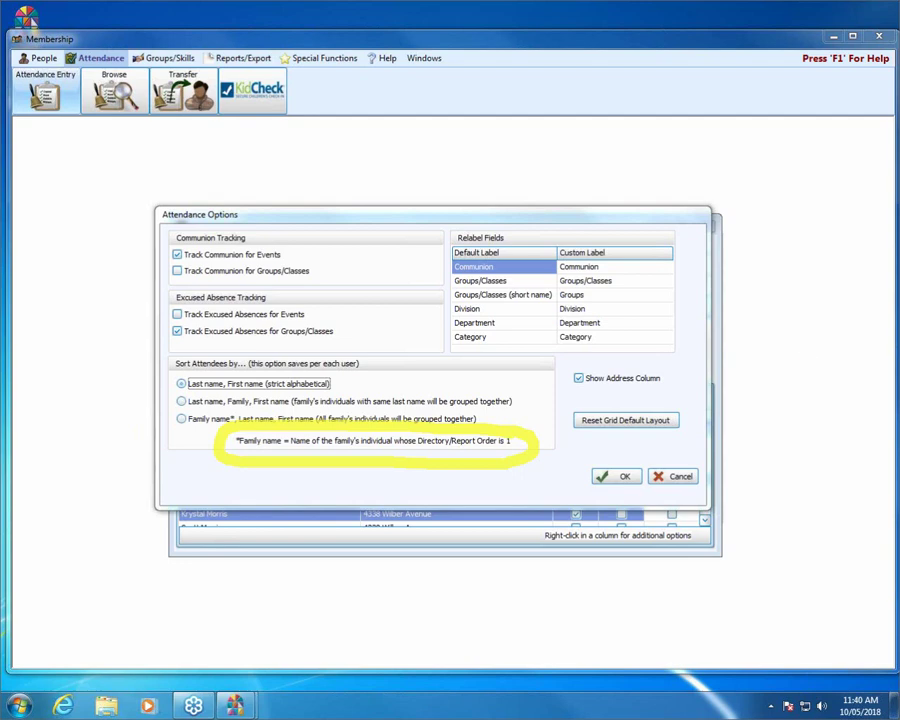
Choose the 'Last name, Family, First name' sort order so same-surname families group together
{"action": "left_click", "coordinate": [182, 419]}
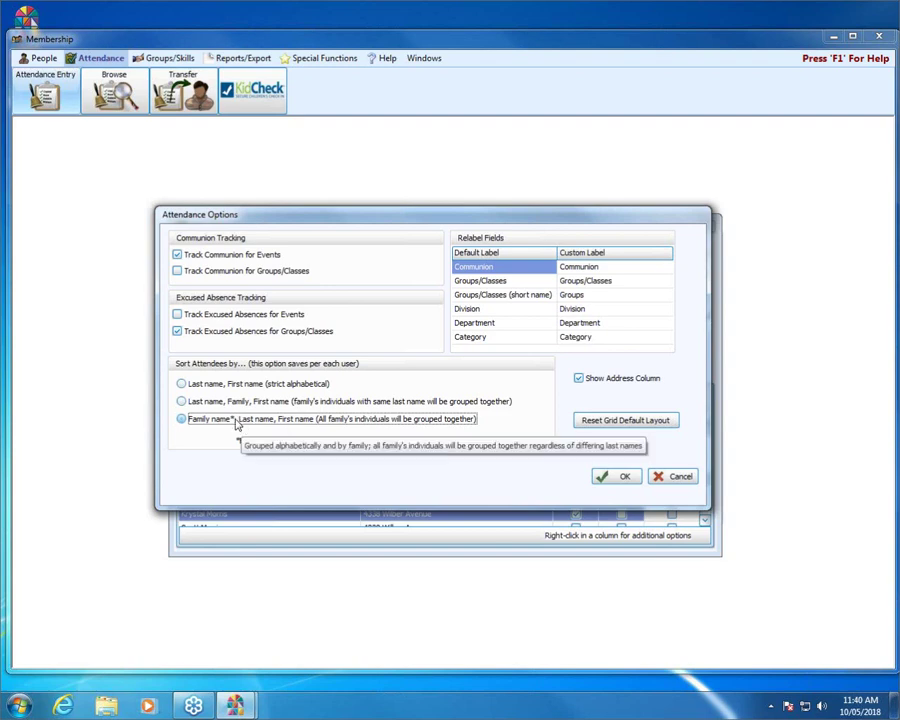
{"action": "left_click", "coordinate": [264, 421]}
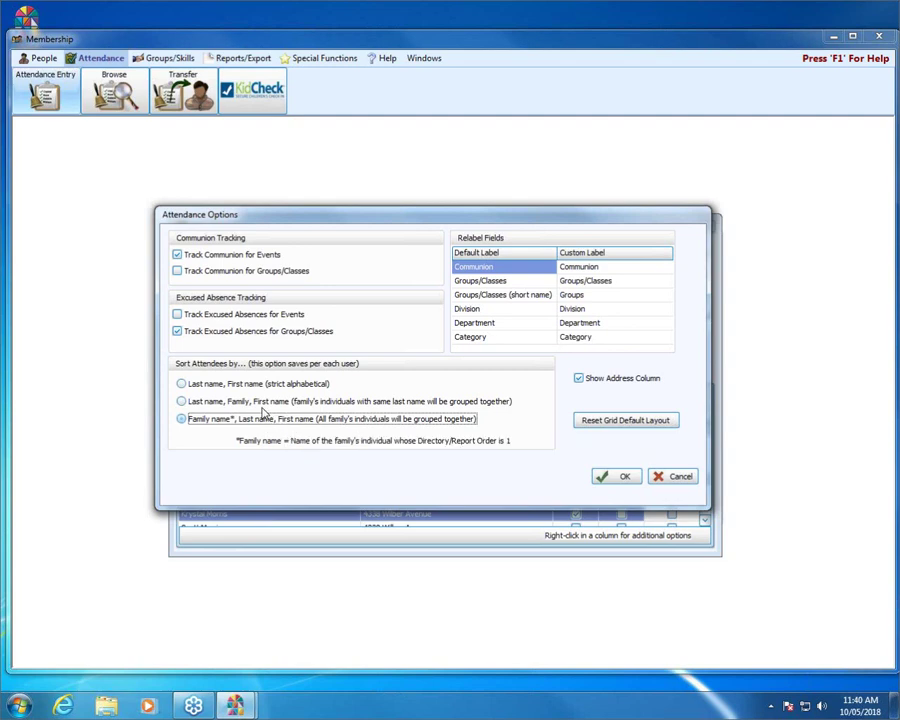
{"action": "left_click", "coordinate": [182, 403]}
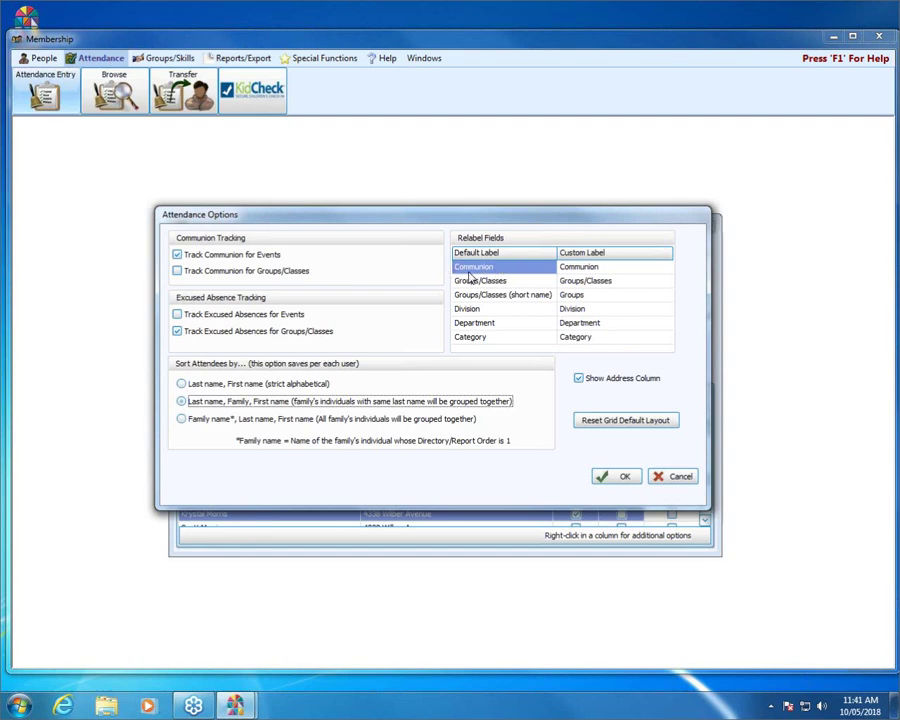
Give the Communion field the custom label 'Confessions of faith'
{"action": "left_click", "coordinate": [600, 267]}
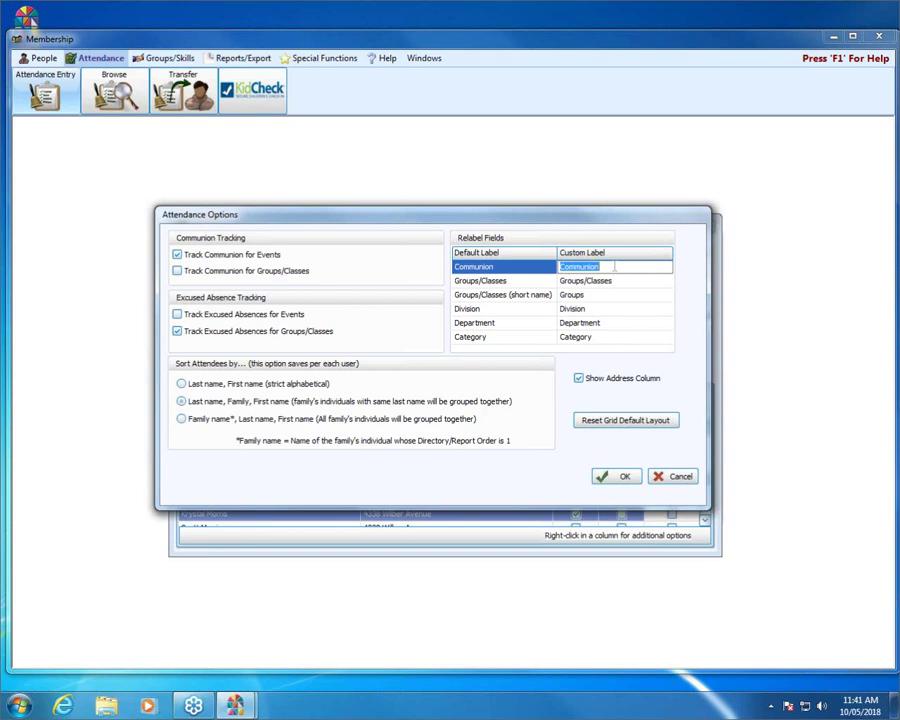
{"action": "type", "text": "Confessions of faith"}
{"action": "left_click", "coordinate": [621, 281]}
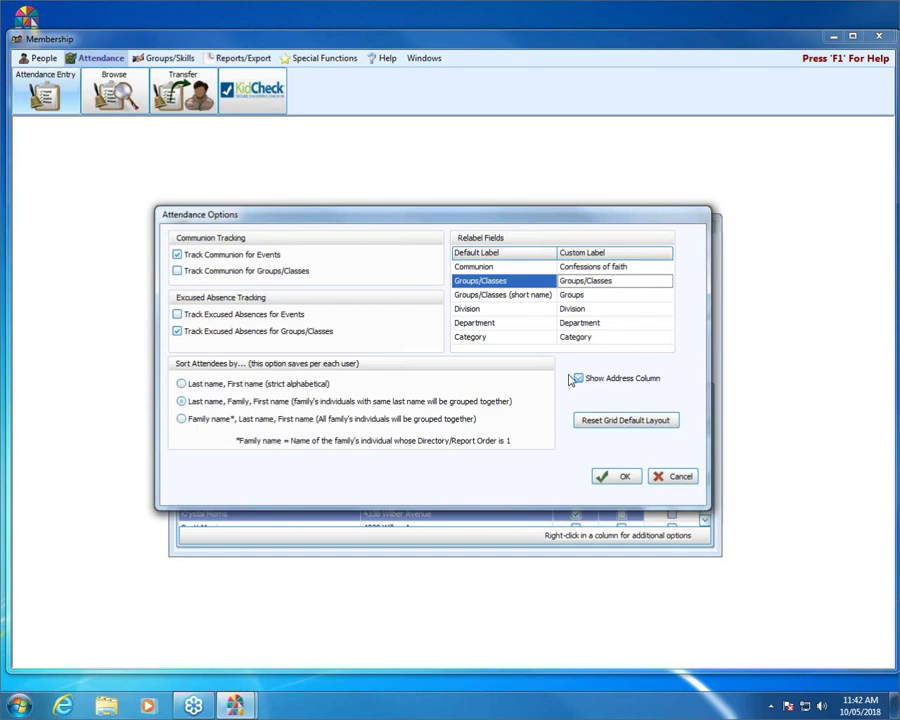
Toggle Show Address Column off and back on, then cancel Attendance Options
{"action": "left_click_drag", "start_coordinate": [492, 209], "coordinate": [510, 54]}
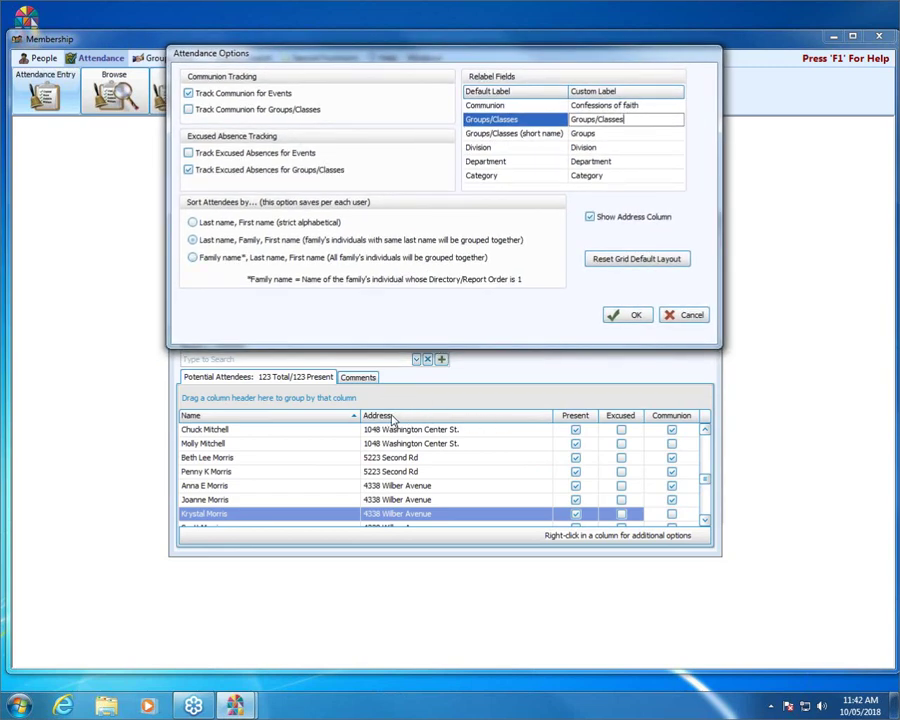
{"action": "left_click", "coordinate": [616, 222]}
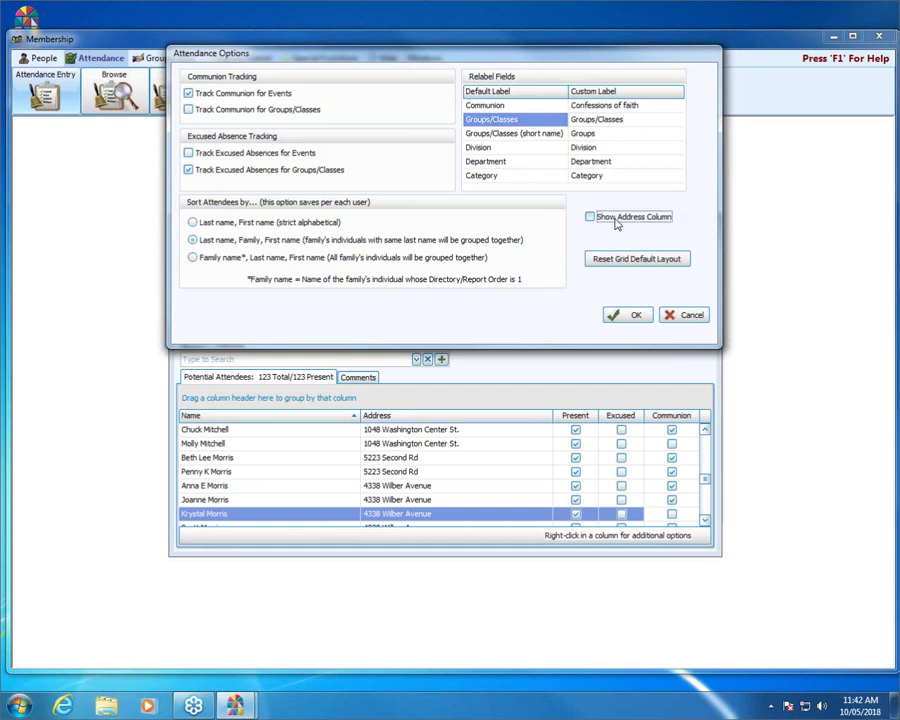
{"action": "left_click", "coordinate": [616, 222]}
{"action": "left_click", "coordinate": [688, 315]}
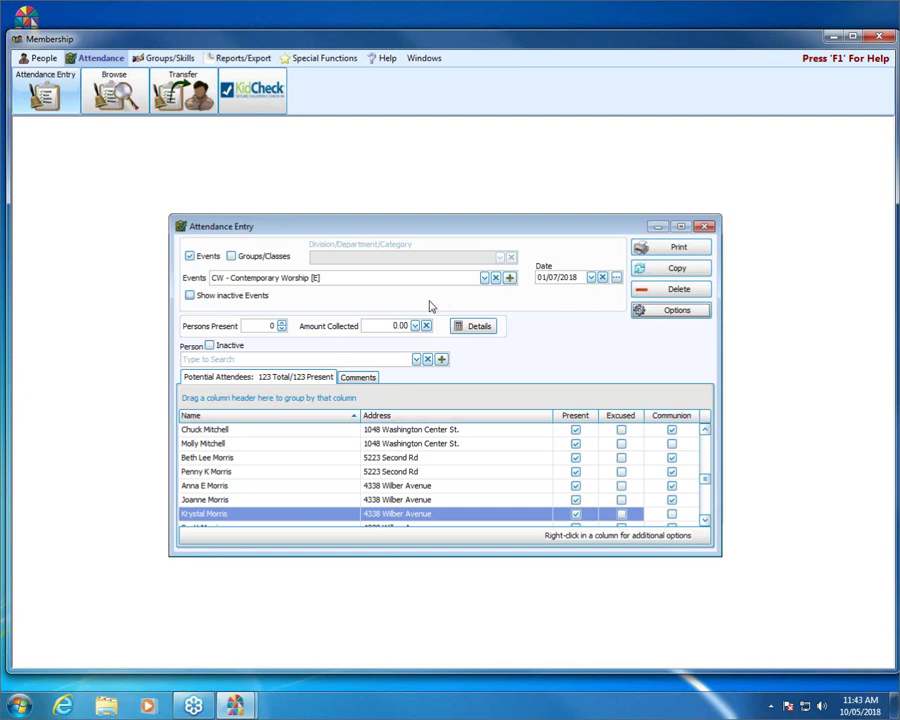
Switch attendance entry to Groups/Classes and load '7-8 7th & 8th Gr Jr Hi Fellowship'
{"action": "left_click", "coordinate": [208, 258]}
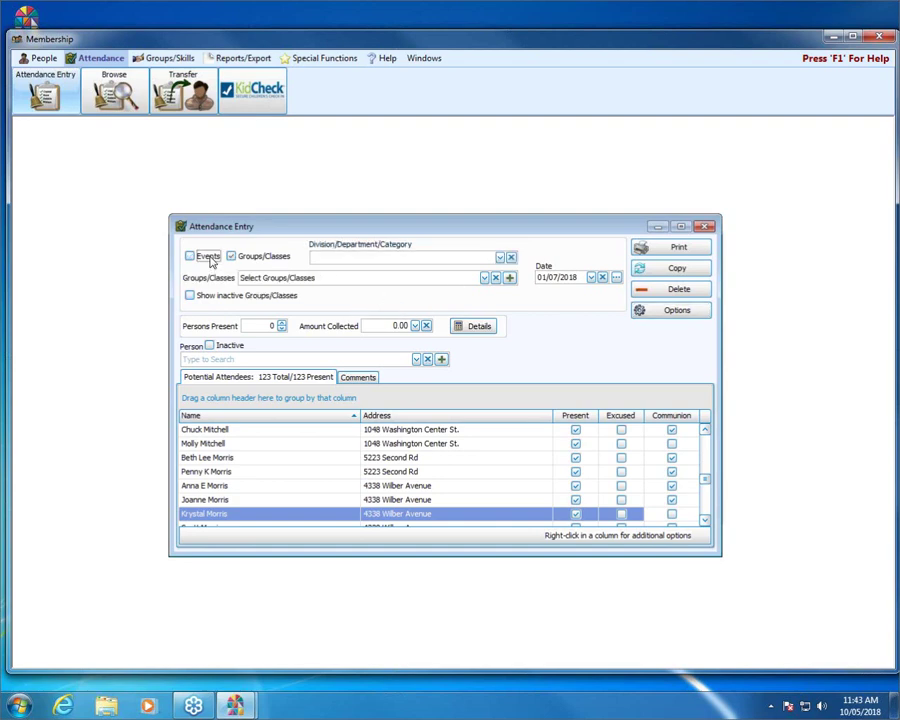
{"action": "left_click", "coordinate": [484, 277]}
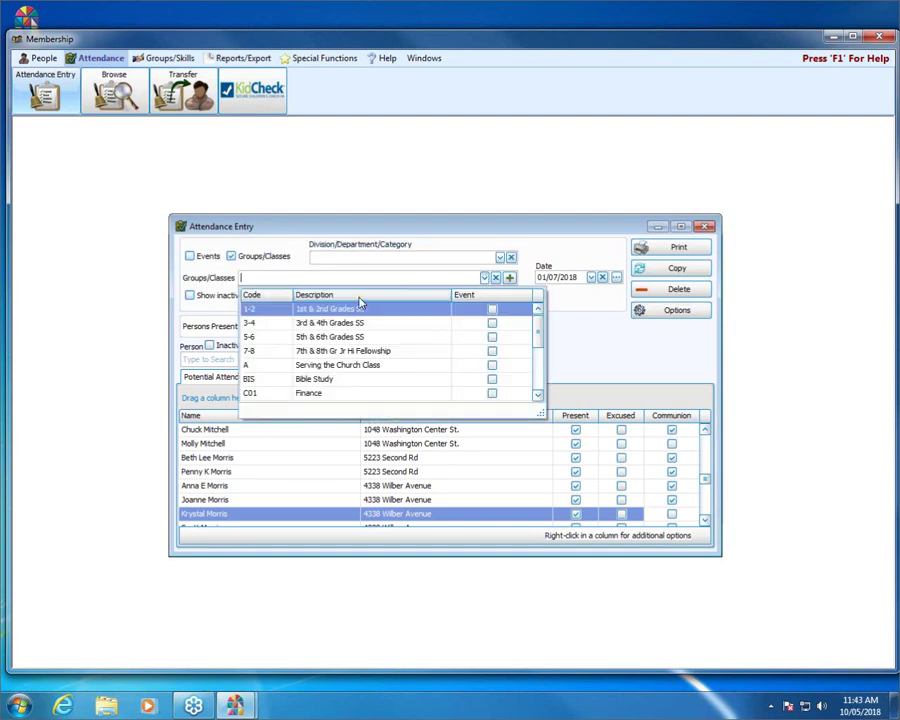
{"action": "left_click", "coordinate": [332, 352]}
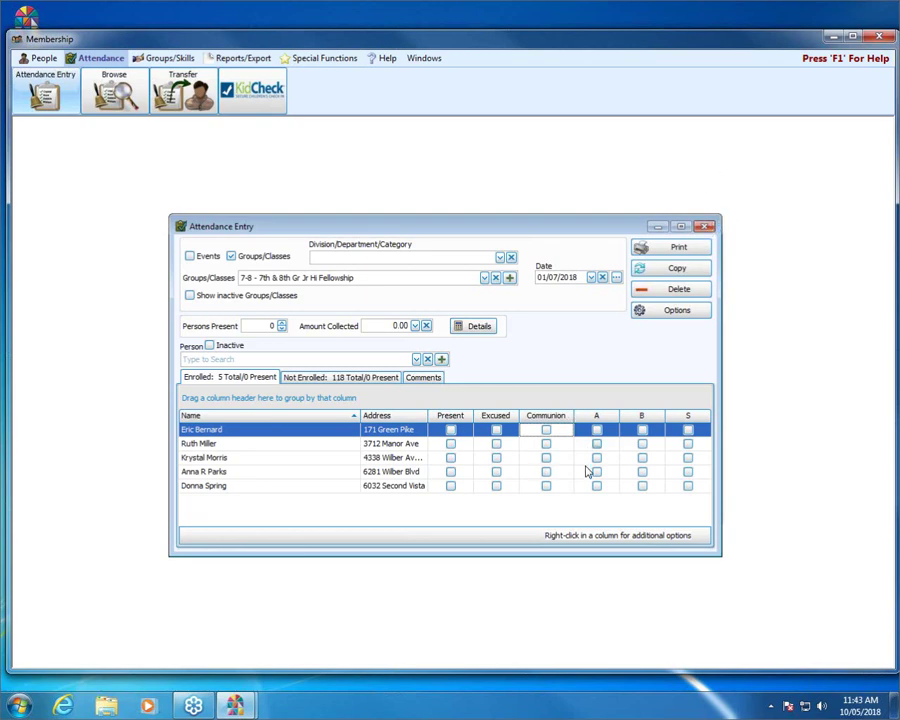
View the Communion and Present column bulk options, dismissing both unchanged
{"action": "right_click", "coordinate": [551, 433]}
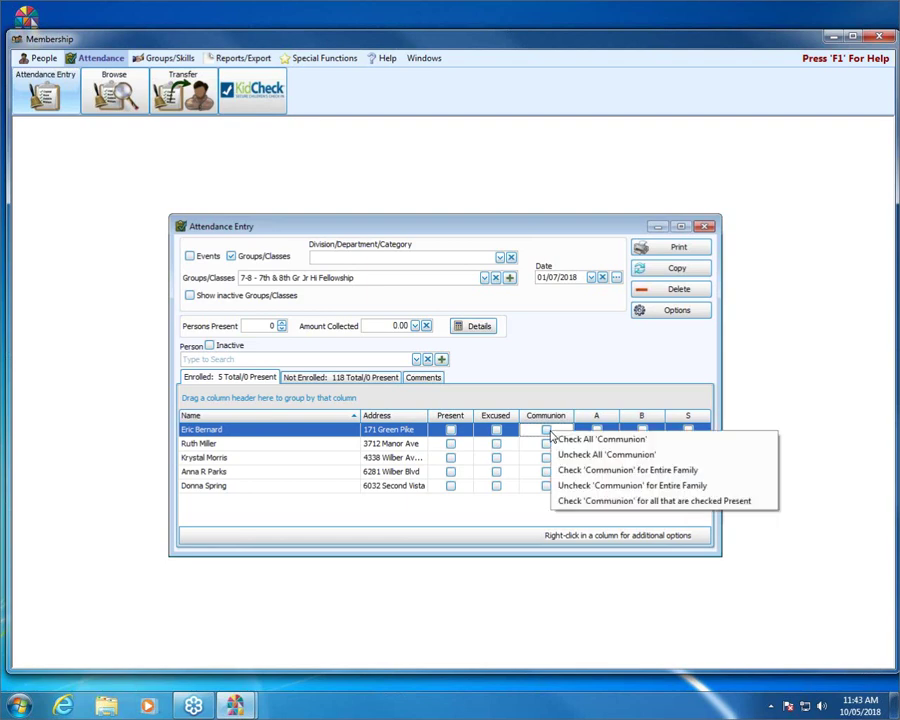
{"action": "left_click", "coordinate": [604, 385]}
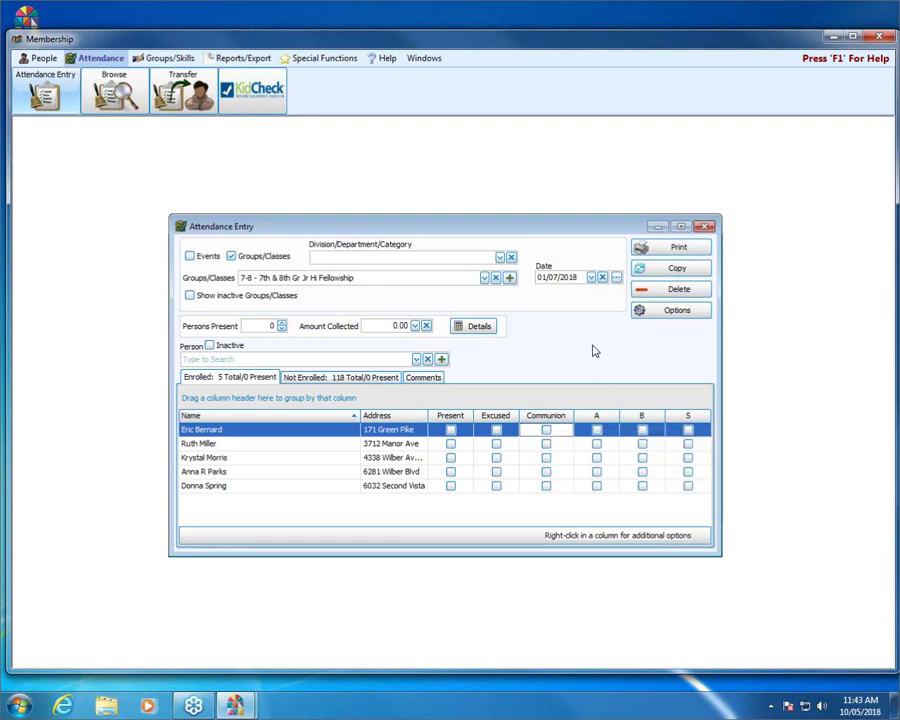
{"action": "right_click", "coordinate": [463, 428]}
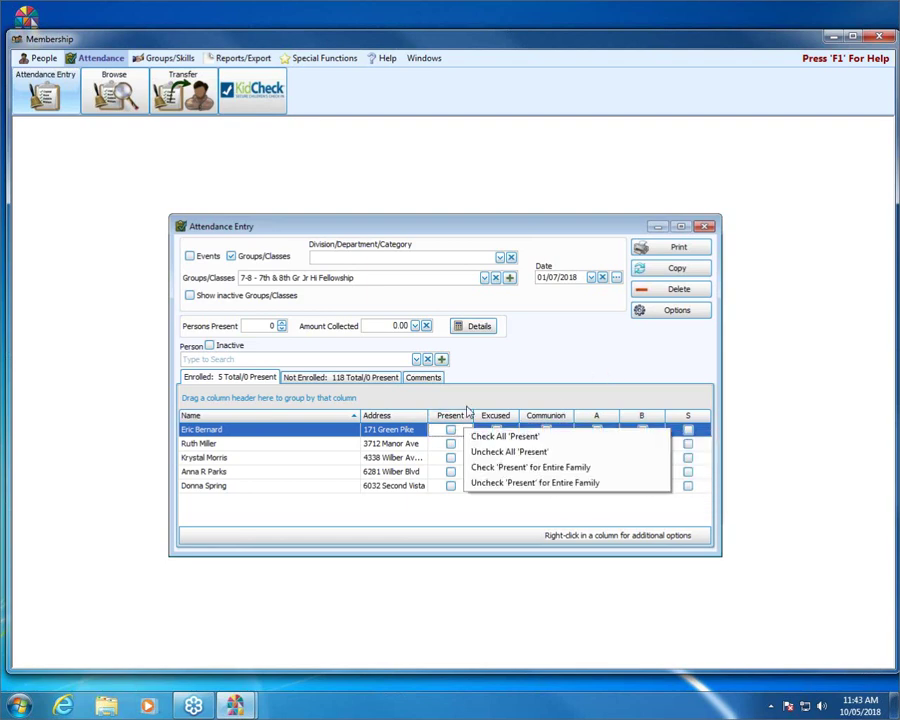
{"action": "left_click", "coordinate": [484, 383]}
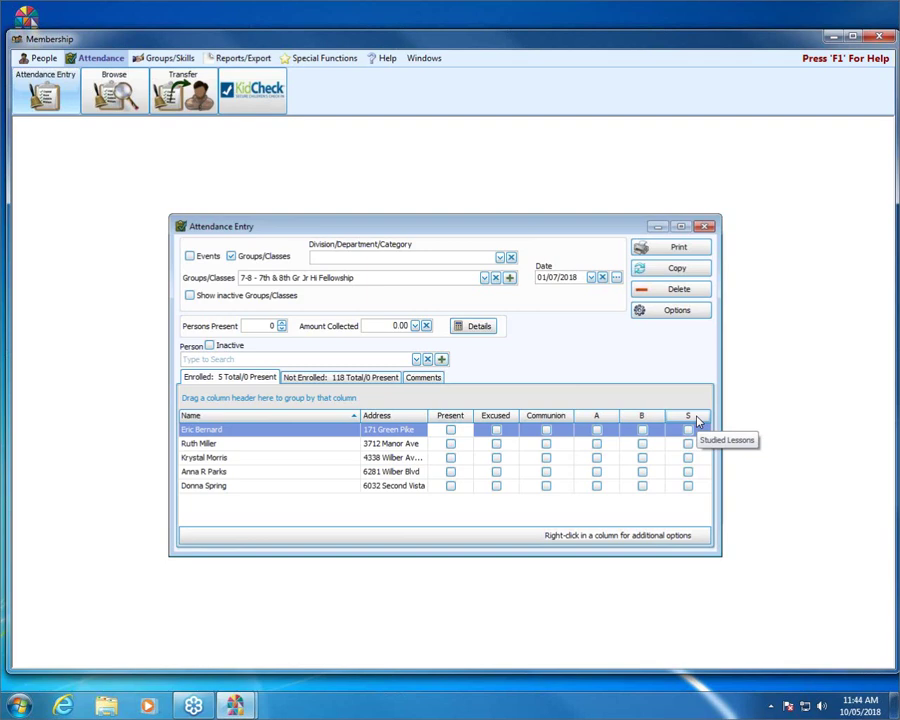
Close Attendance Entry and show '7th & 8th Gr Jr Hi Fellowship (7-8)' under Classes in Setup Groups
{"action": "left_click", "coordinate": [705, 228]}
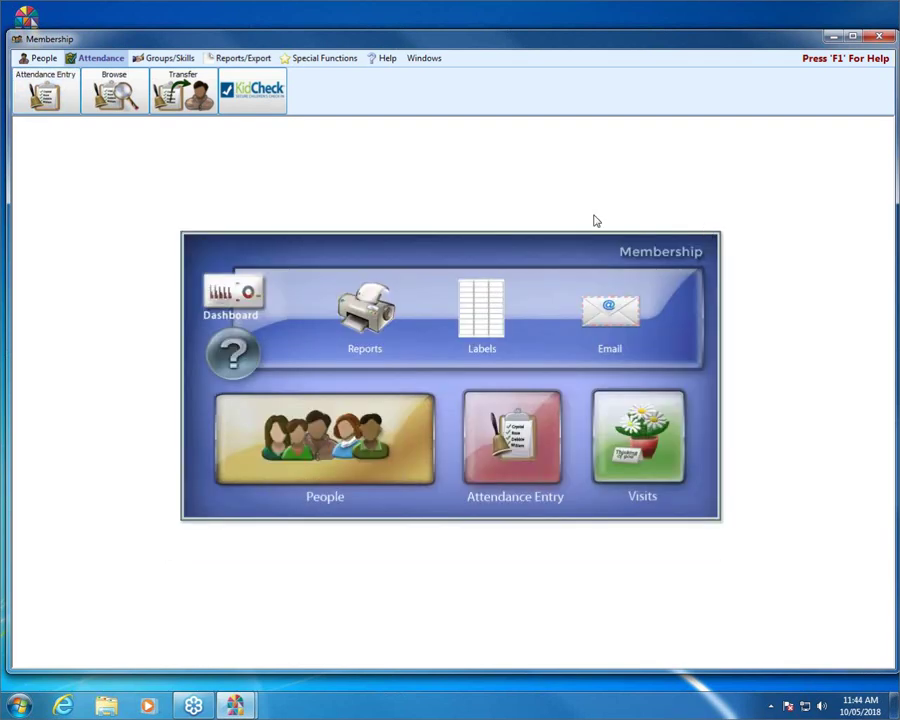
{"action": "left_click", "coordinate": [162, 60]}
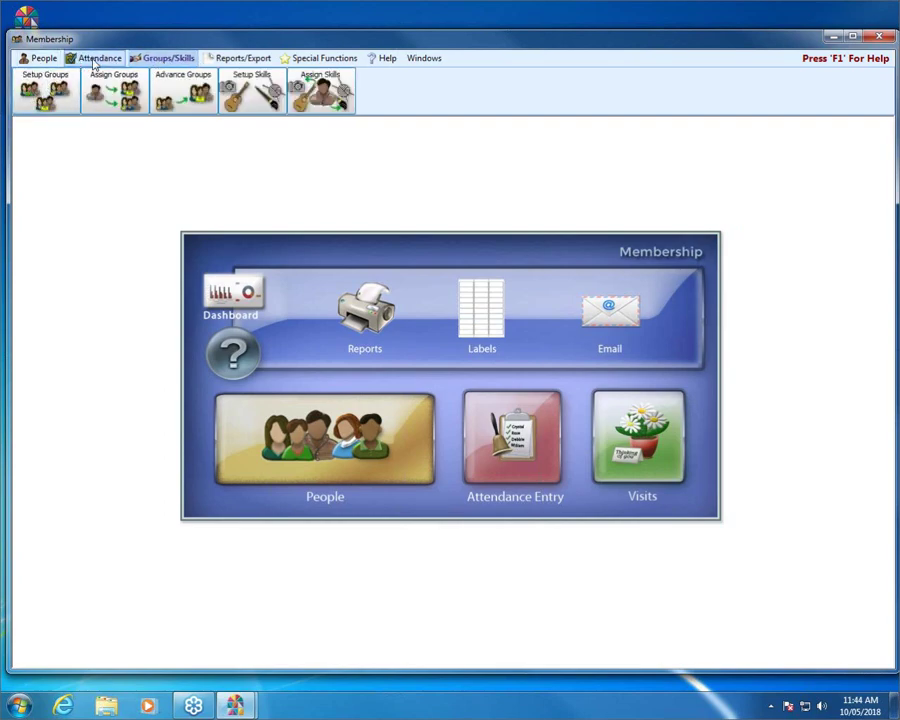
{"action": "left_click", "coordinate": [48, 86]}
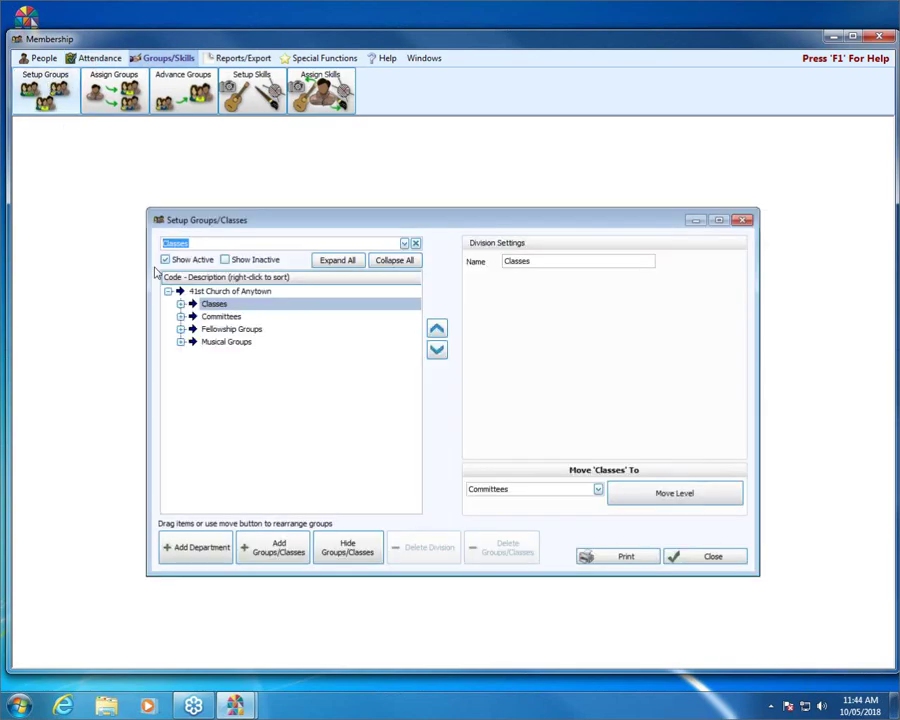
{"action": "left_click", "coordinate": [180, 303]}
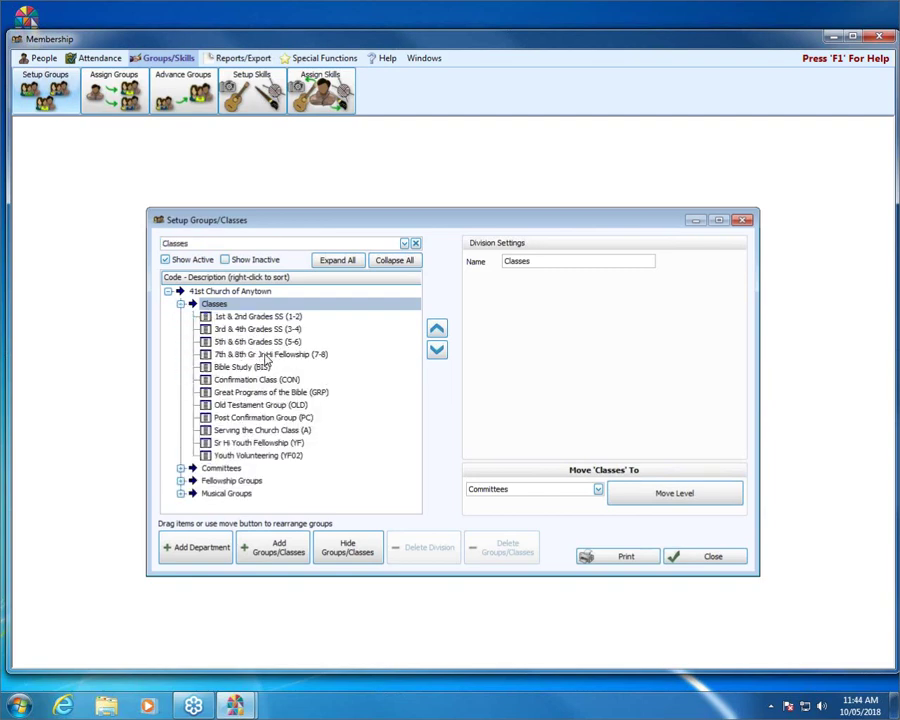
{"action": "left_click", "coordinate": [262, 355]}
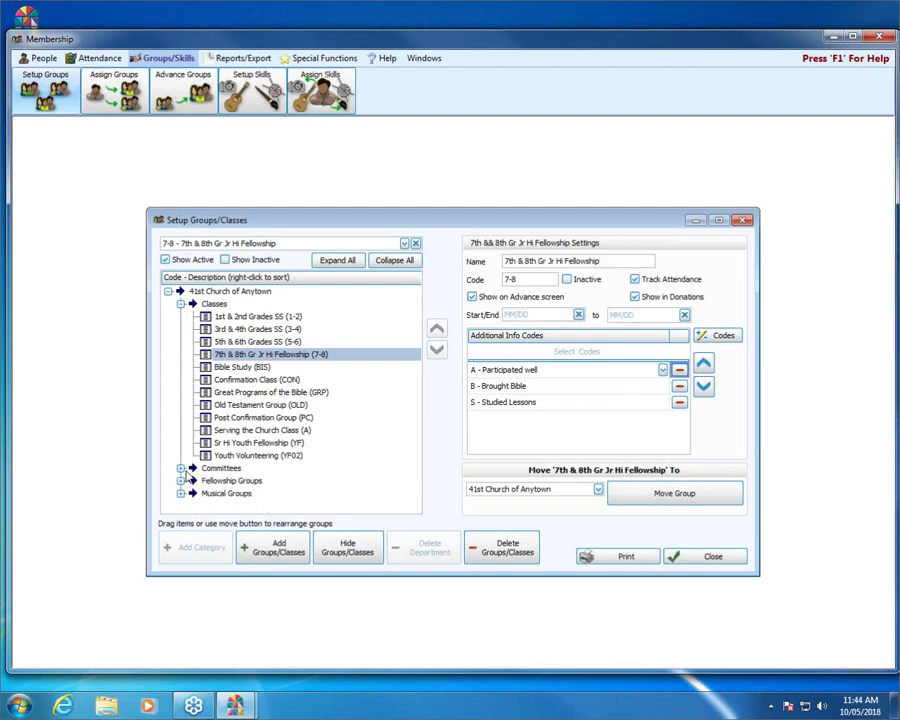
Select the Finance committee (C01) and open the group additional info codes list
{"action": "left_click", "coordinate": [180, 468]}
{"action": "left_click", "coordinate": [238, 494]}
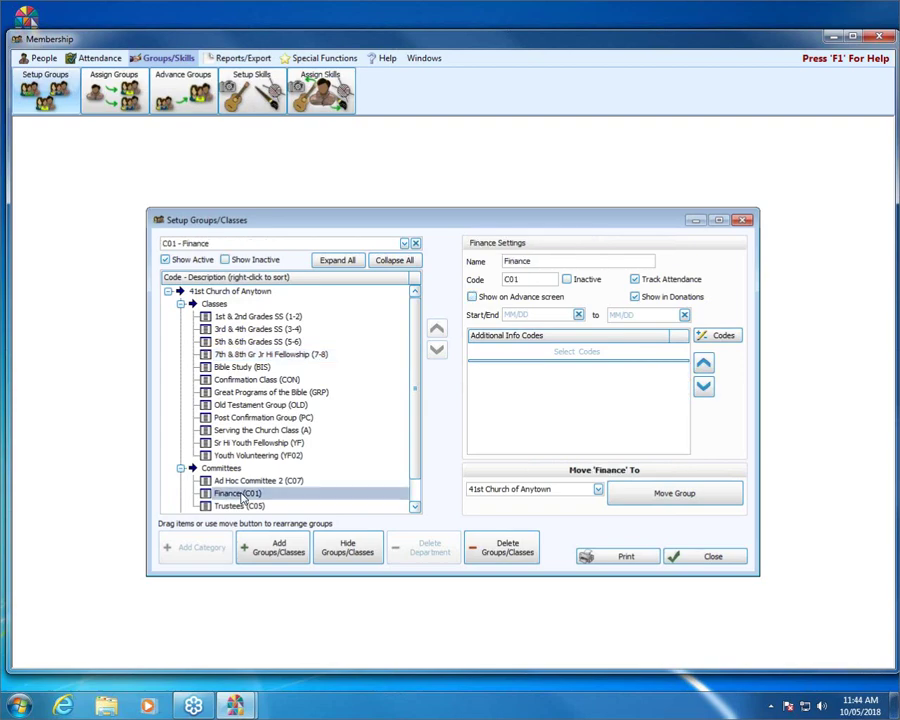
{"action": "left_click", "coordinate": [722, 336]}
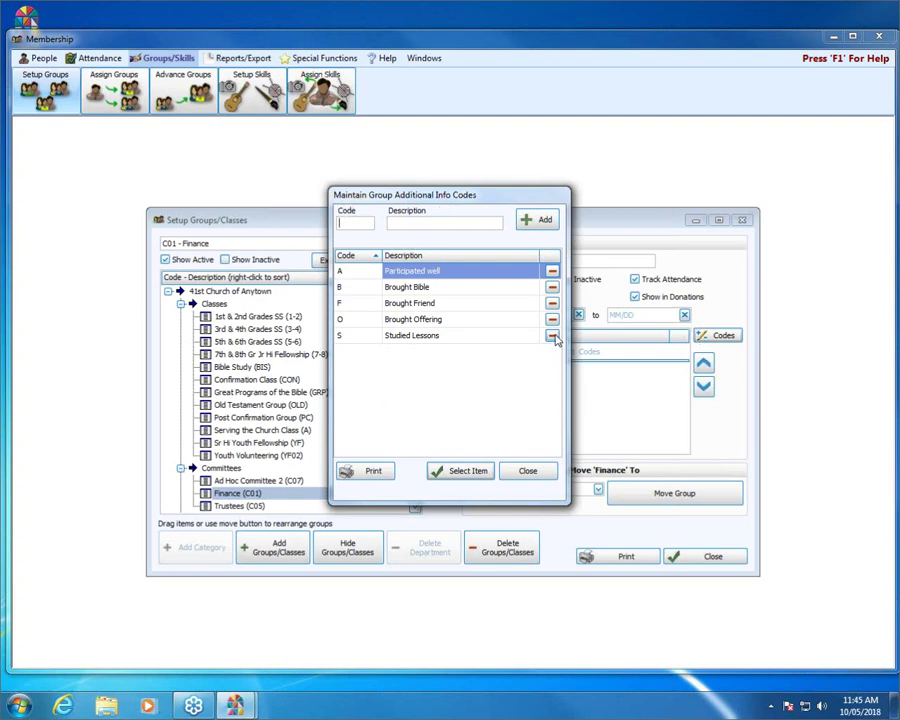
Cancel removing 'Participated well', then add code 1 'Prepared data for meeting'
{"action": "left_click", "coordinate": [552, 271]}
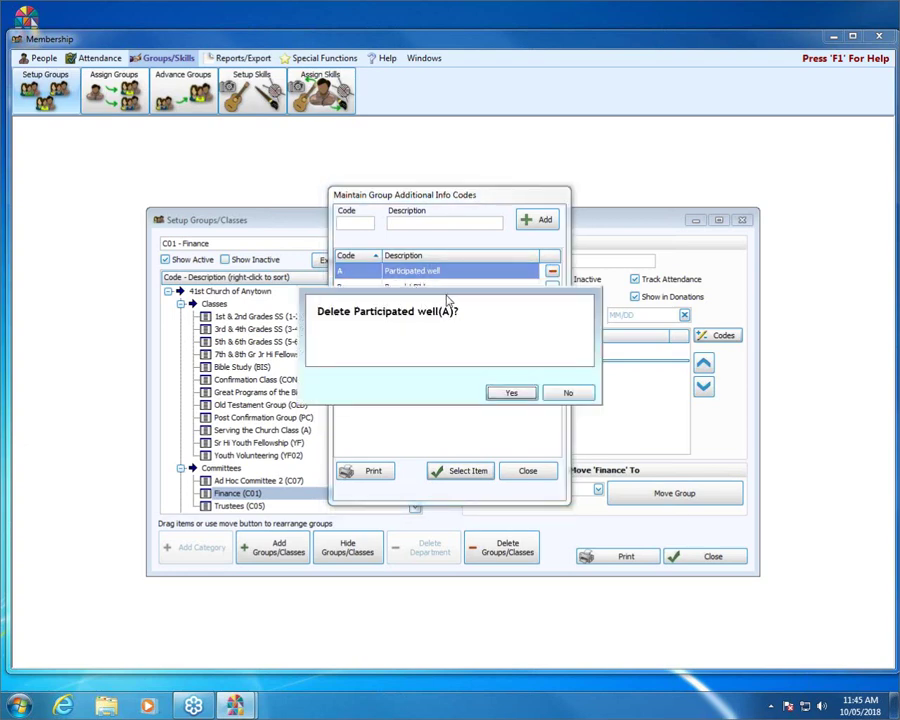
{"action": "left_click", "coordinate": [568, 393]}
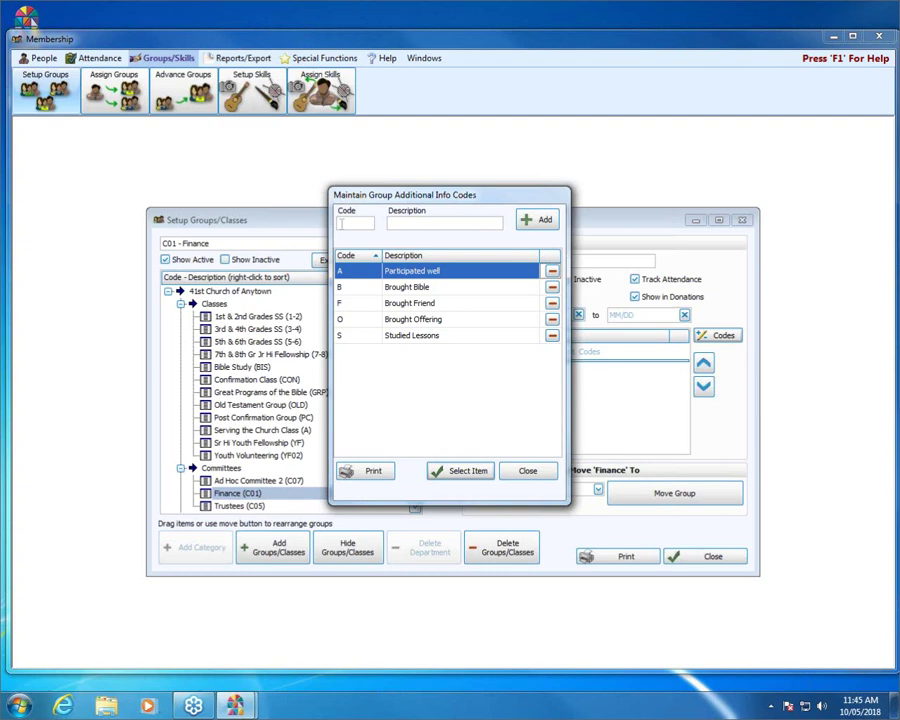
{"action": "left_click", "coordinate": [341, 224]}
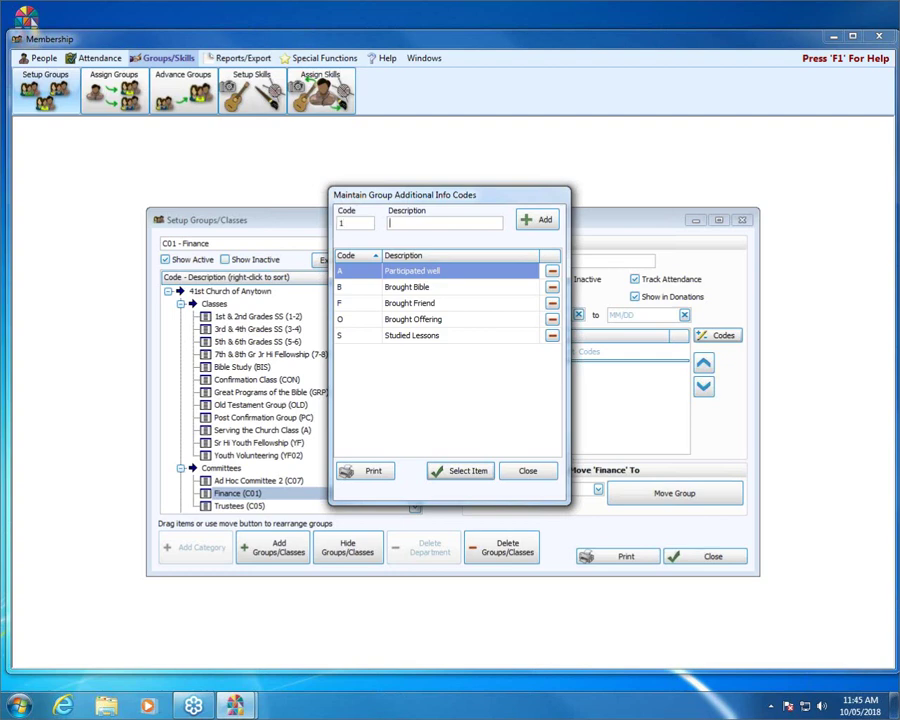
{"action": "type", "text": "Prepared data for meeting"}
{"action": "left_click", "coordinate": [538, 220]}
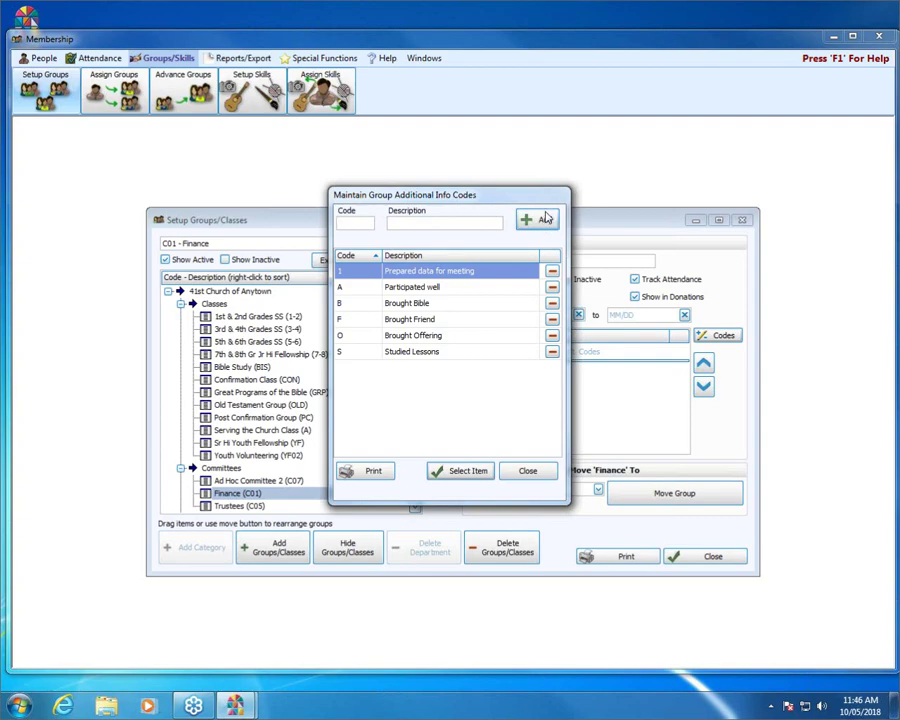
Assign code 1 'Prepared data for meeting' to the Finance committee's additional info codes
{"action": "left_click", "coordinate": [459, 476]}
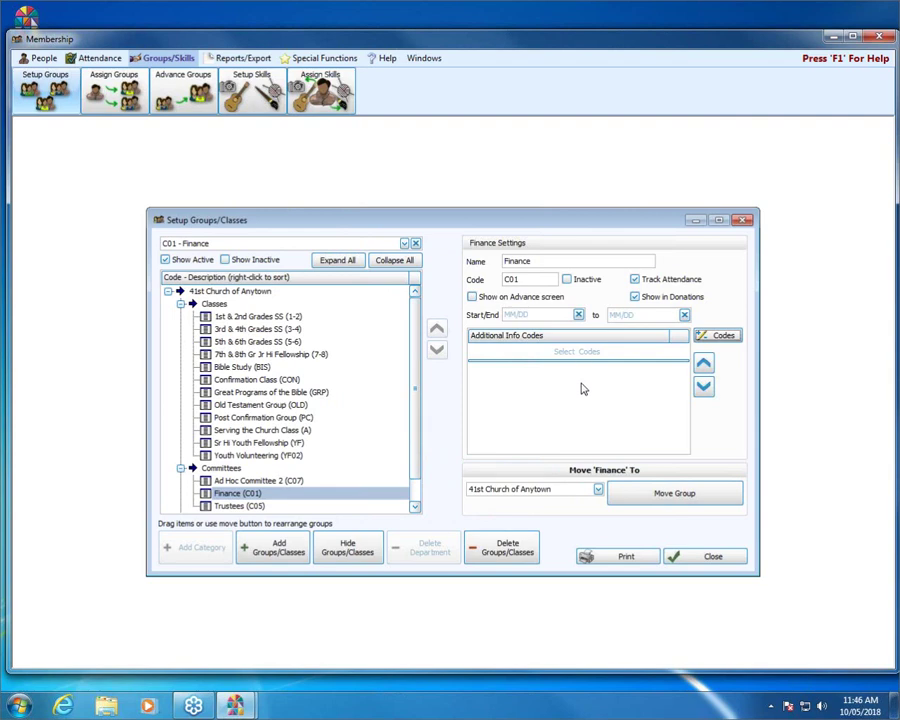
{"action": "left_click", "coordinate": [577, 351]}
{"action": "left_click", "coordinate": [663, 354]}
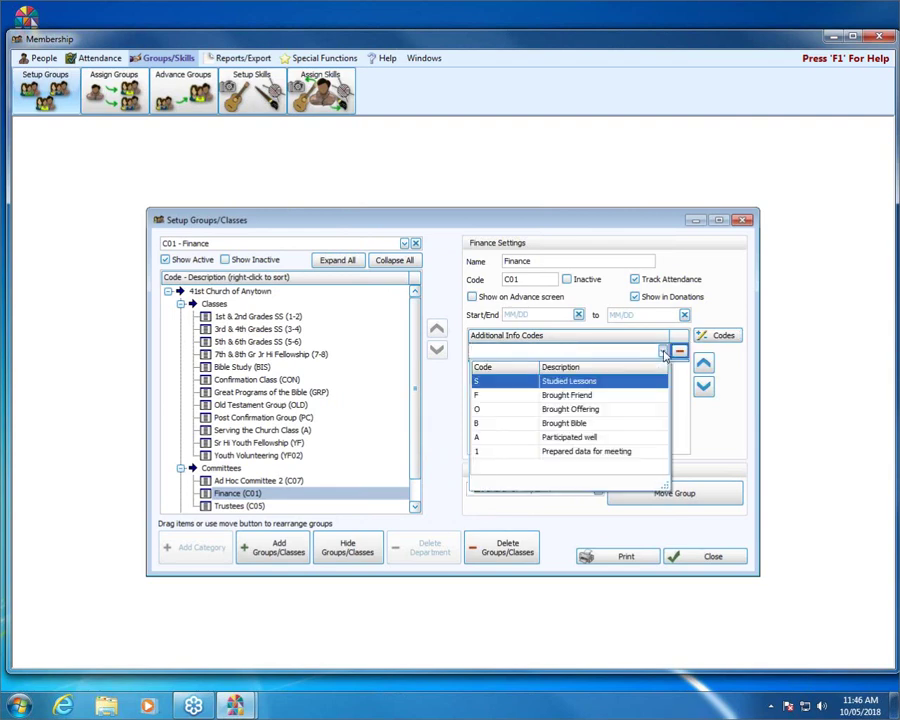
{"action": "left_click", "coordinate": [605, 451]}
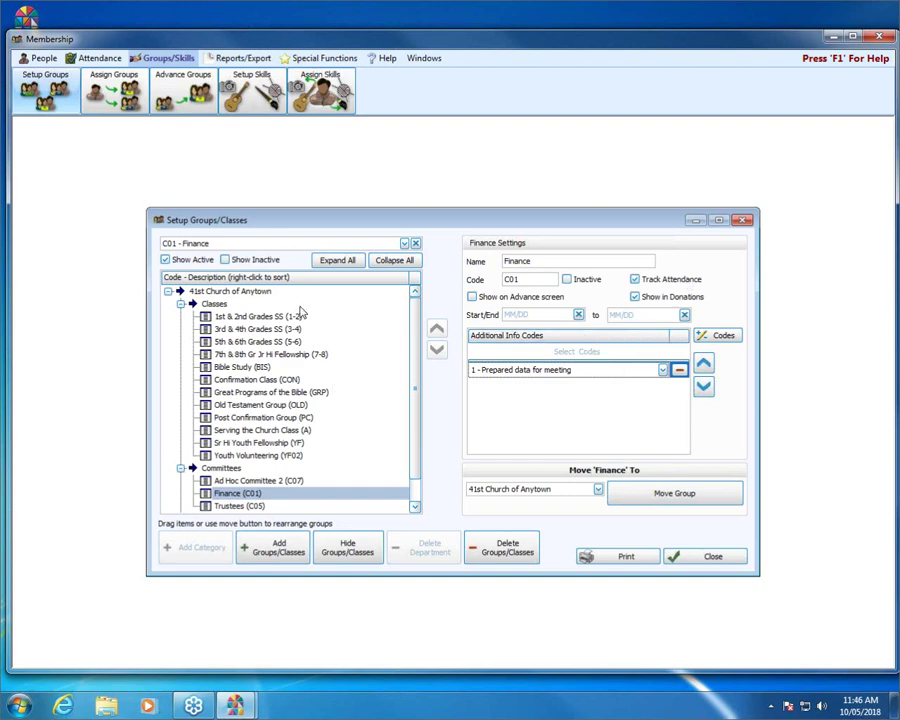
In the 7th & 8th fellowship, move 'Participated well' down to the bottom and back to the top
{"action": "left_click", "coordinate": [290, 354]}
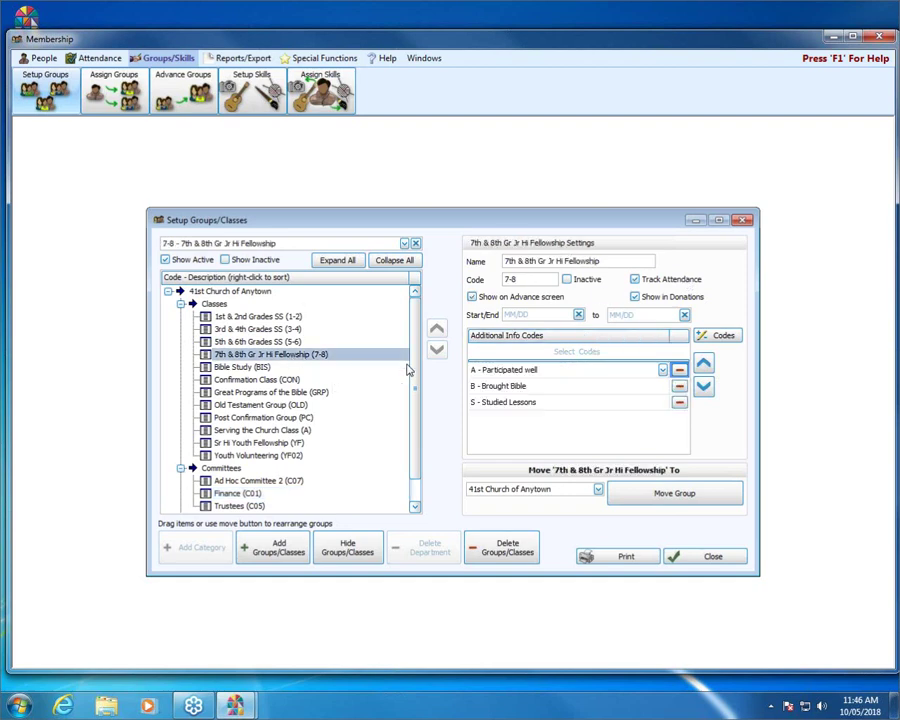
{"action": "left_click", "coordinate": [640, 370]}
{"action": "left_click", "coordinate": [705, 387]}
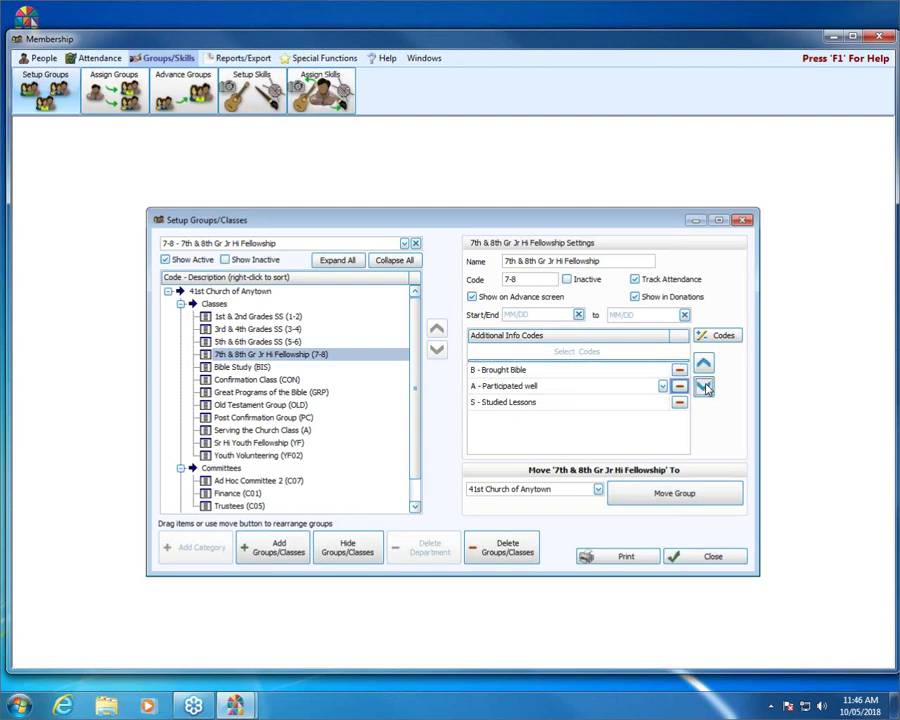
{"action": "left_click", "coordinate": [705, 387]}
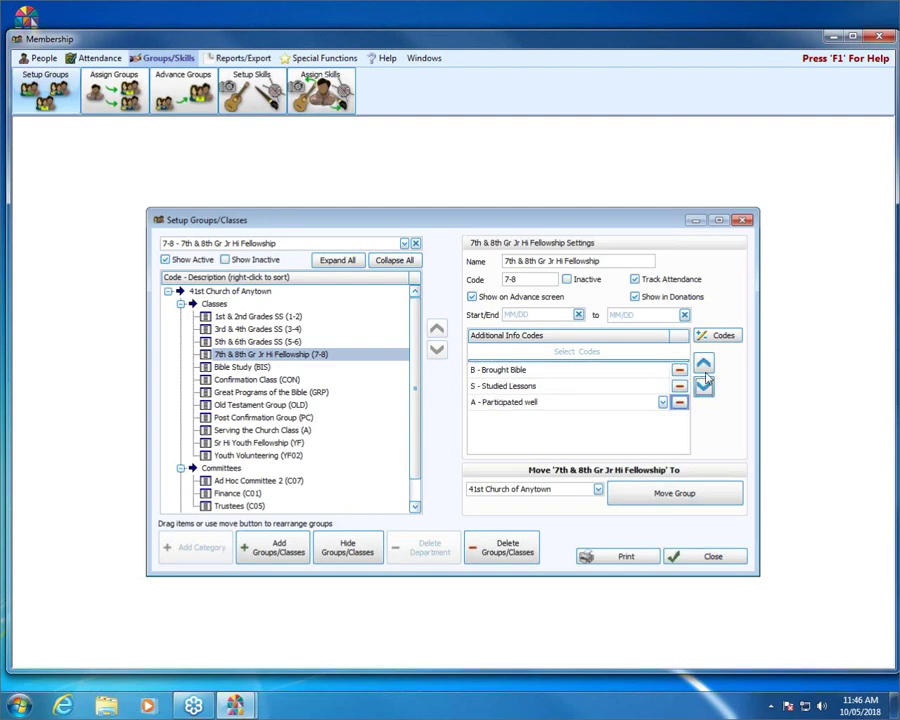
{"action": "left_click", "coordinate": [704, 364]}
{"action": "left_click", "coordinate": [704, 364]}
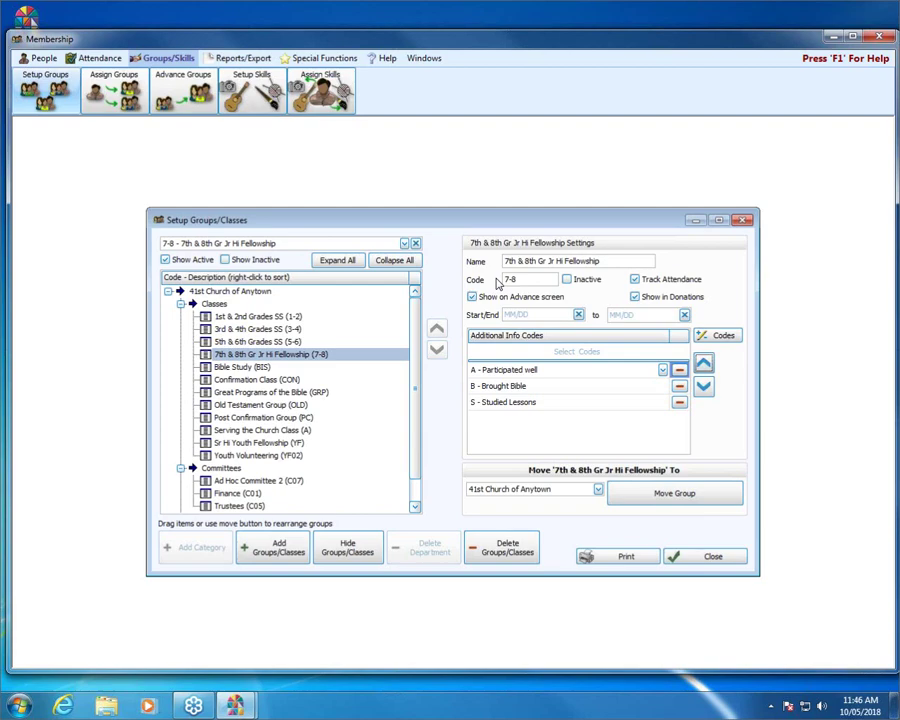
Close group setup with the fellowship set to 'will not advance', then start Attendance Entry
{"action": "left_click", "coordinate": [742, 219]}
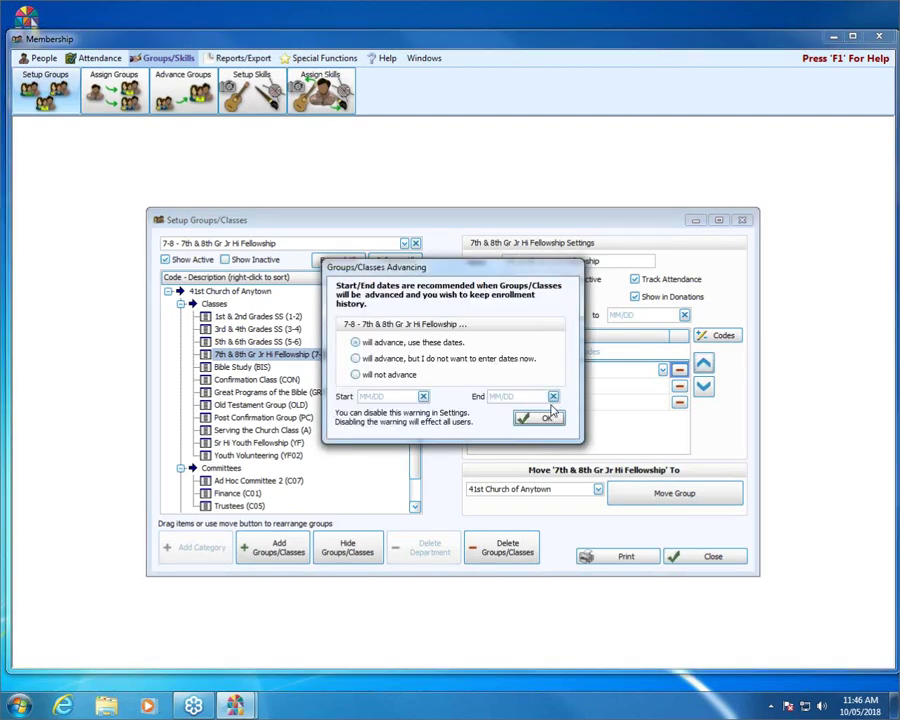
{"action": "left_click", "coordinate": [389, 374]}
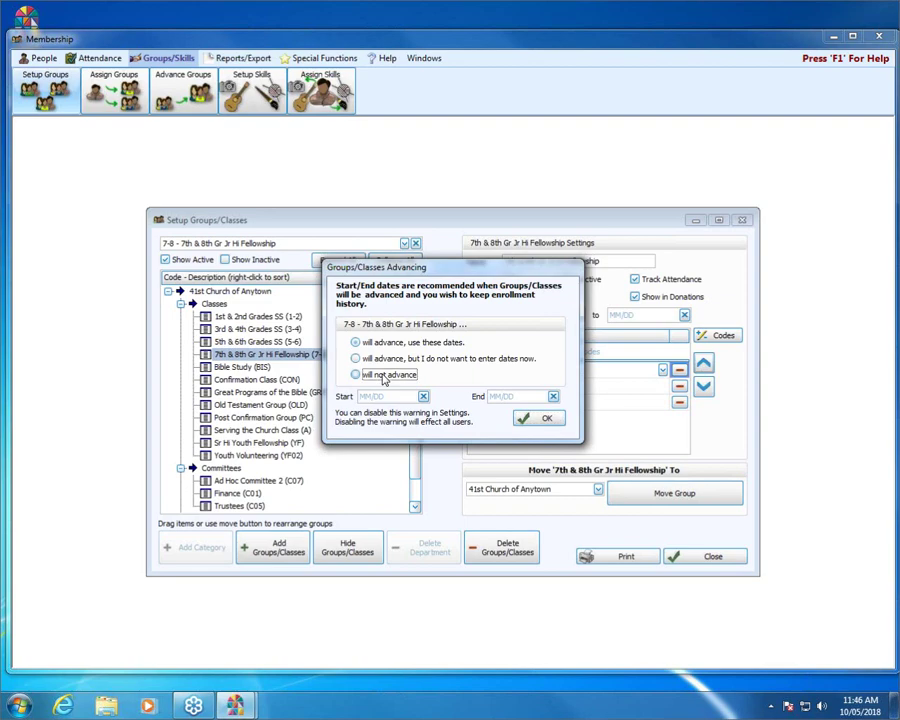
{"action": "left_click", "coordinate": [540, 420]}
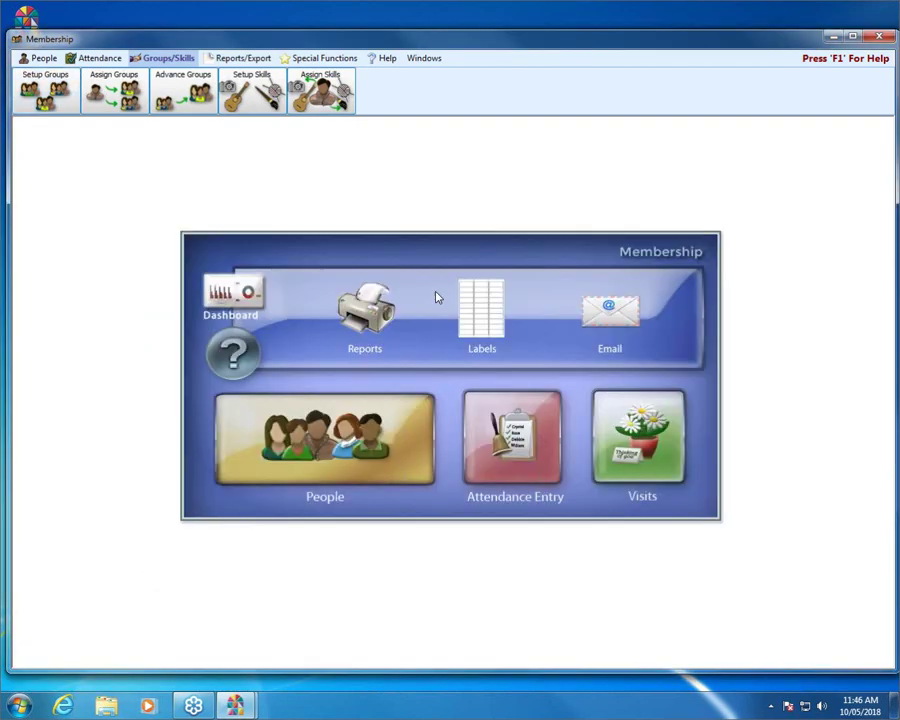
{"action": "left_click", "coordinate": [476, 432]}
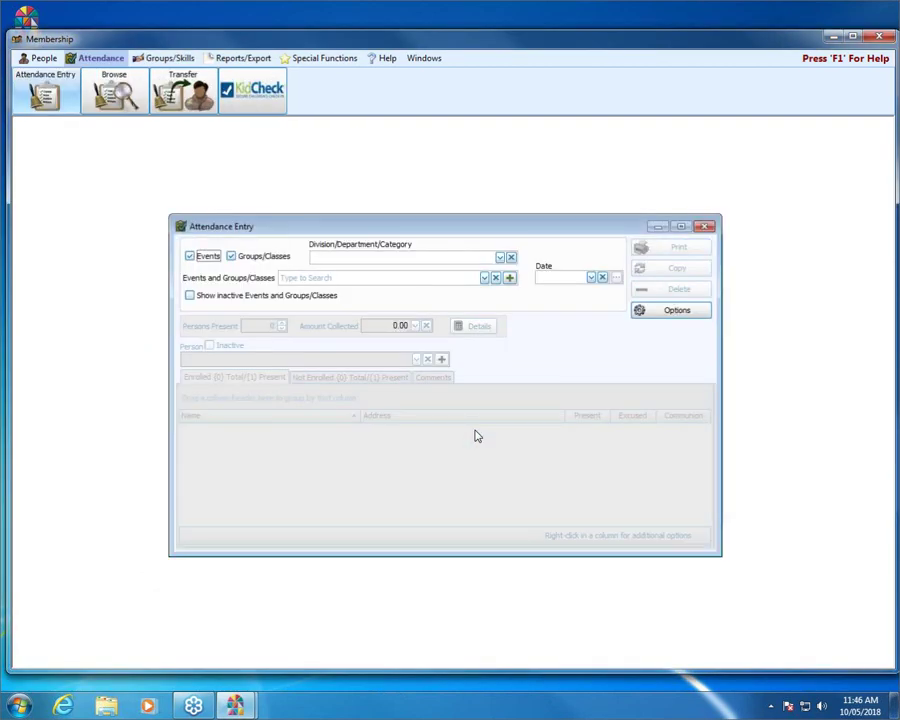
Load '1-2 - 1st & 2nd Grades SS' for 10/07/2018 and view its Comments tab
{"action": "left_click", "coordinate": [482, 279]}
{"action": "left_click", "coordinate": [484, 278]}
{"action": "left_click", "coordinate": [412, 307]}
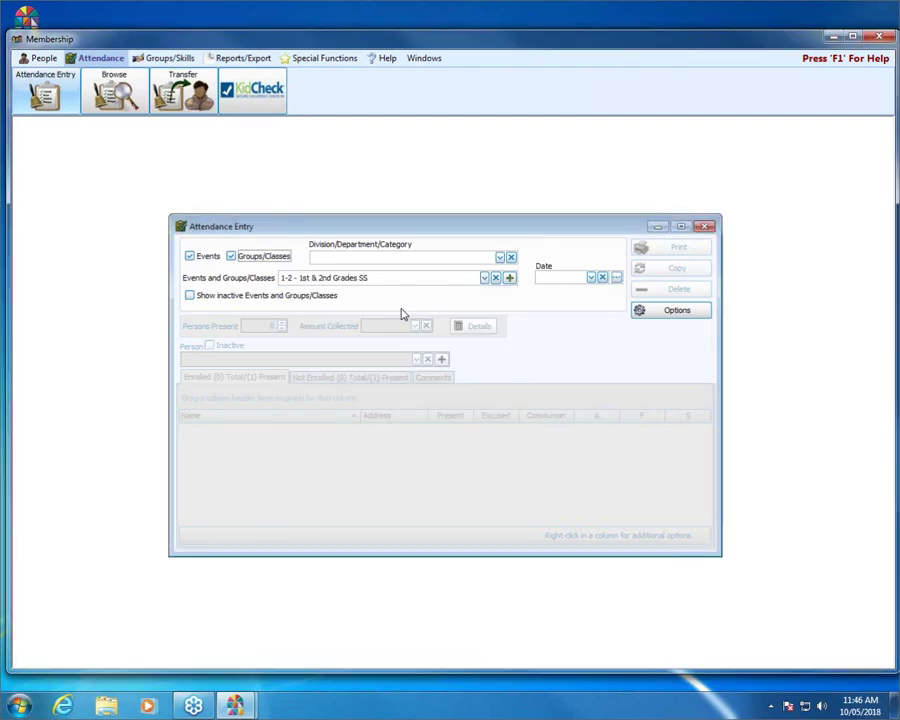
{"action": "left_click", "coordinate": [592, 277]}
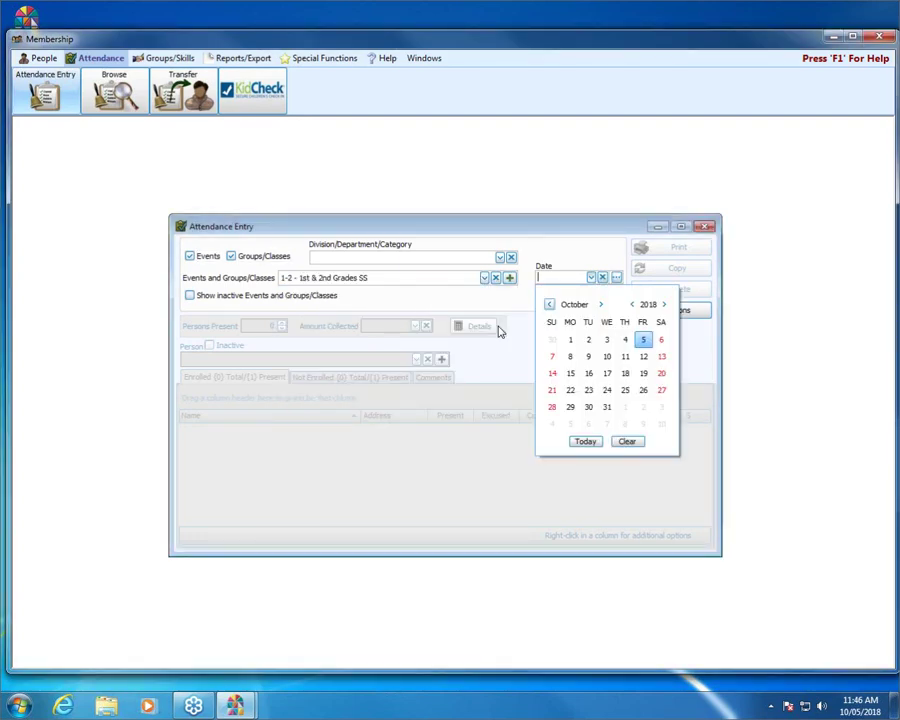
{"action": "left_click", "coordinate": [550, 358]}
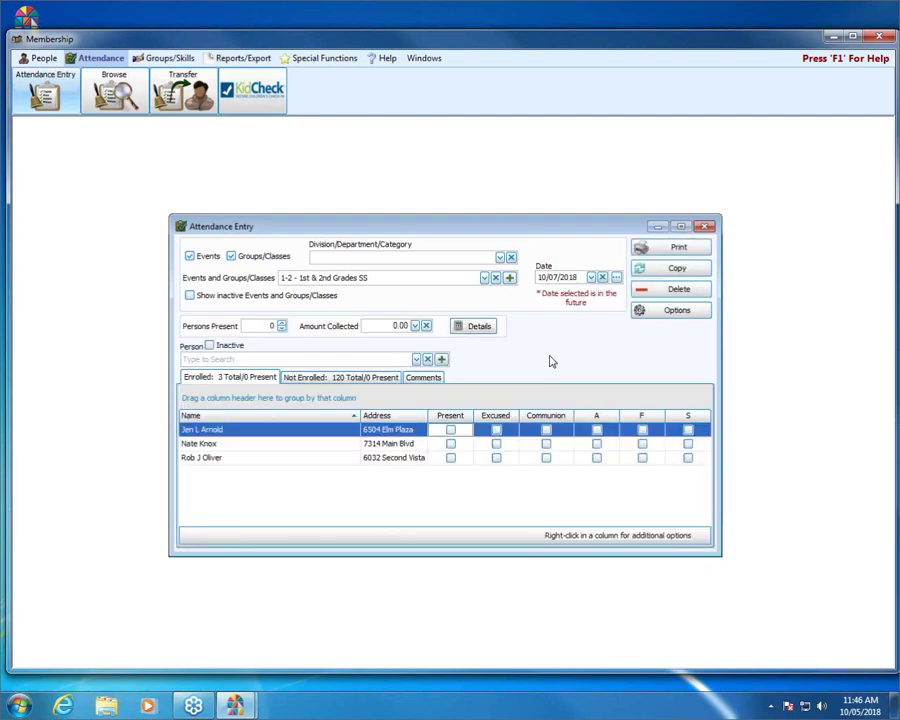
{"action": "left_click", "coordinate": [426, 380]}
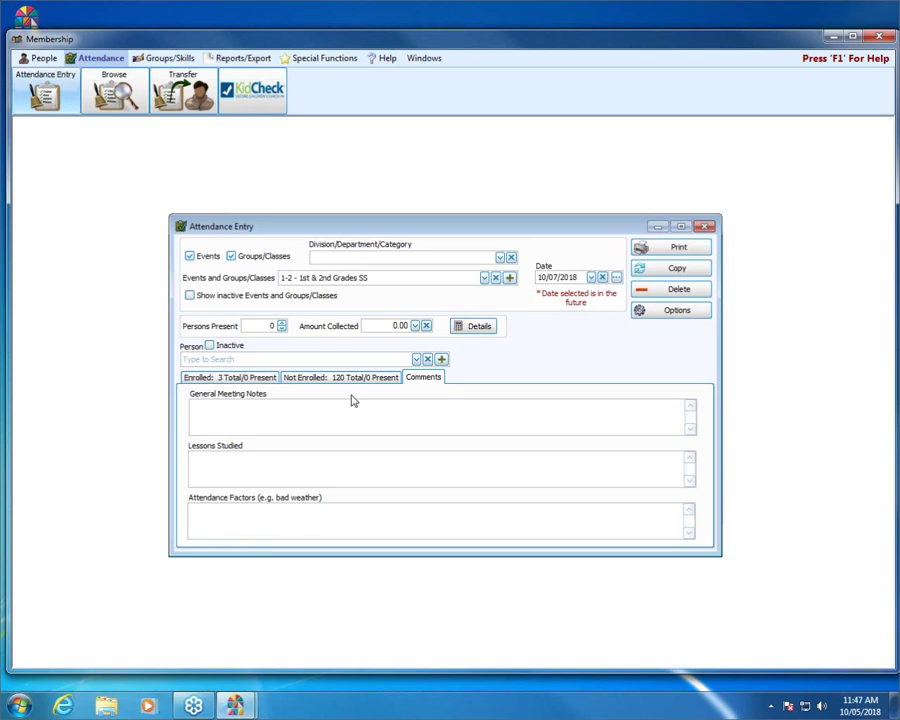
{"action": "left_click", "coordinate": [286, 418]}
{"action": "left_click", "coordinate": [196, 458]}
{"action": "left_click", "coordinate": [240, 515]}
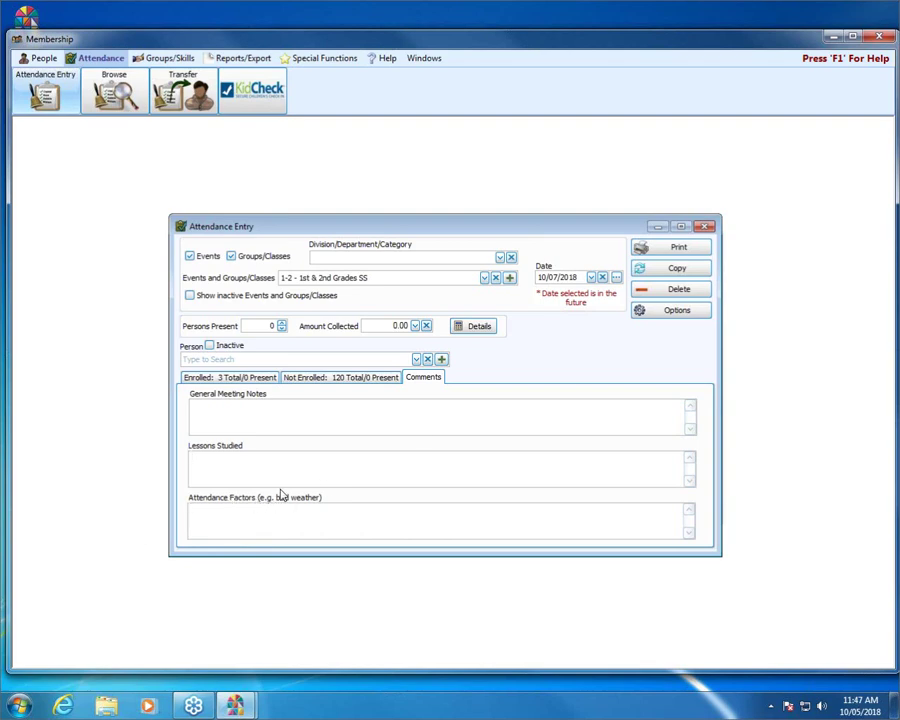